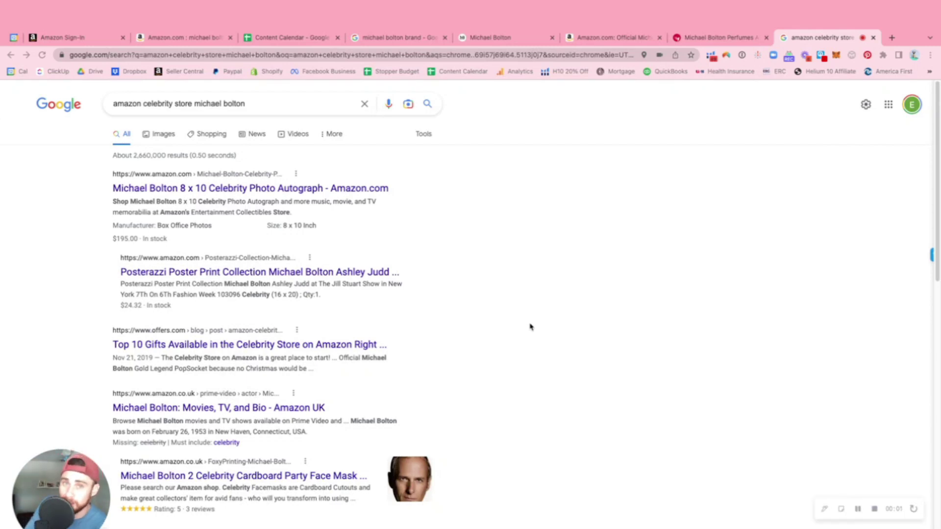
{"action": "scroll", "coordinate": [373, 289], "scroll_direction": "down", "scroll_amount": 2}
{"action": "scroll", "coordinate": [396, 257], "scroll_direction": "down", "scroll_amount": 2}
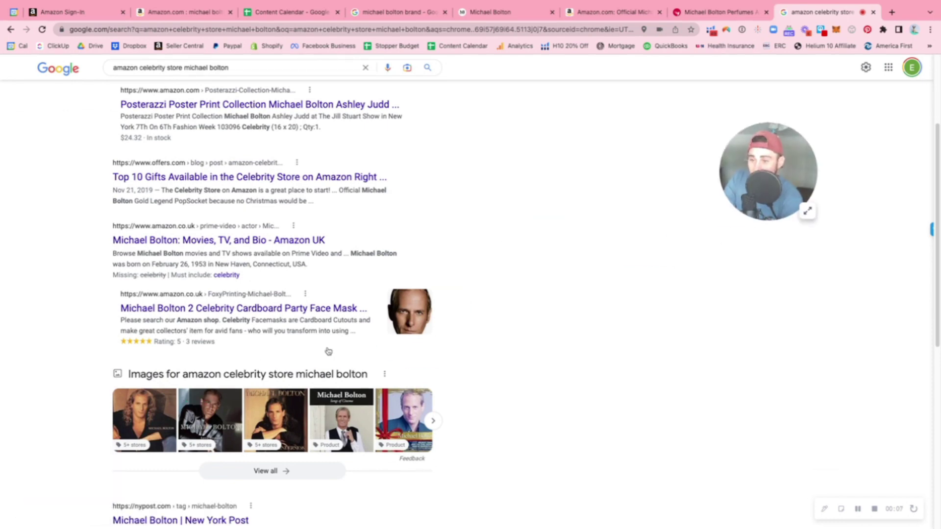
{"action": "scroll", "coordinate": [324, 353], "scroll_direction": "down", "scroll_amount": 2}
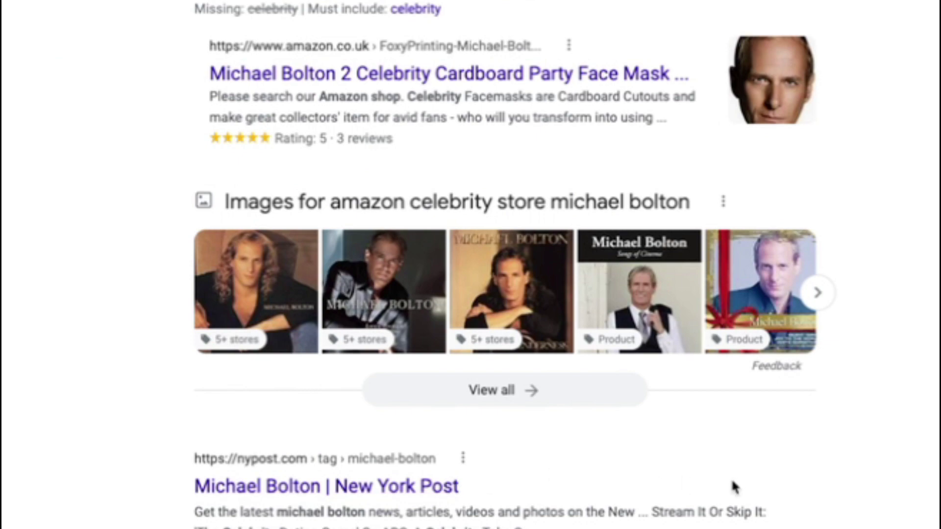
{"action": "scroll", "coordinate": [368, 384], "scroll_direction": "up", "scroll_amount": 3}
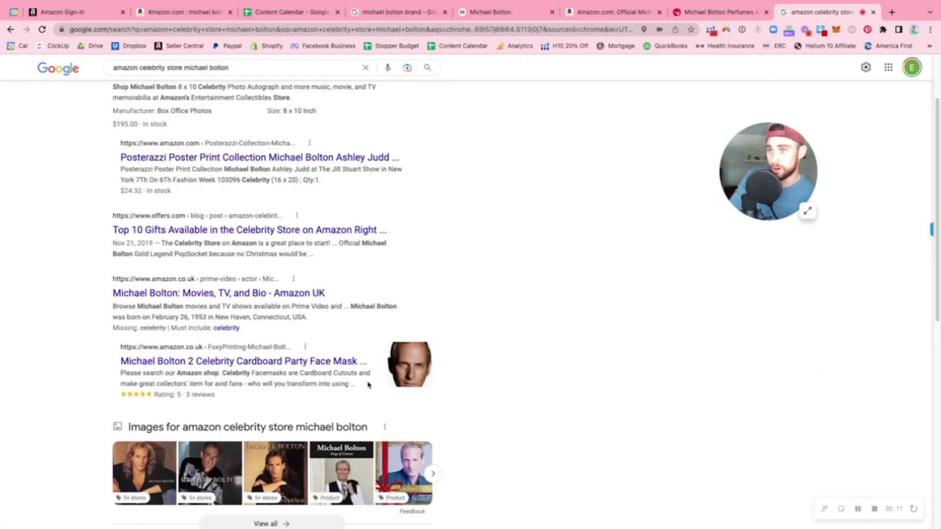
{"action": "scroll", "coordinate": [282, 356], "scroll_direction": "up", "scroll_amount": 2}
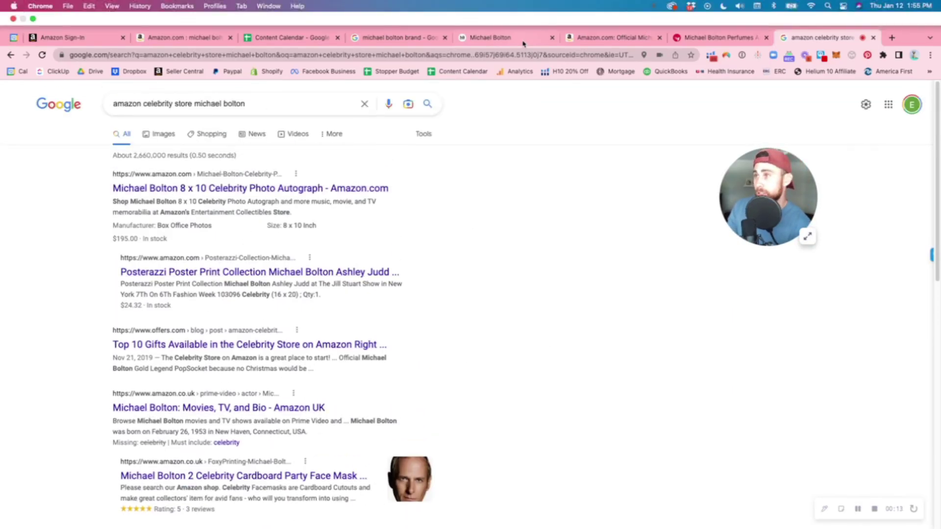
Step: Glance at the Michael Bolton leather-goods site, then go back to the 'michael bolton brand' Google results
{"action": "left_click", "coordinate": [499, 12]}
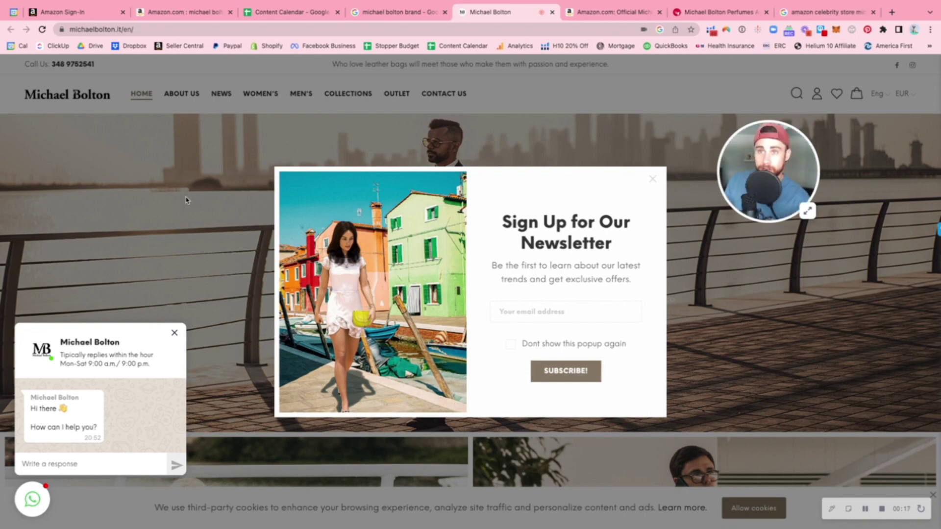
{"action": "left_click", "coordinate": [400, 12]}
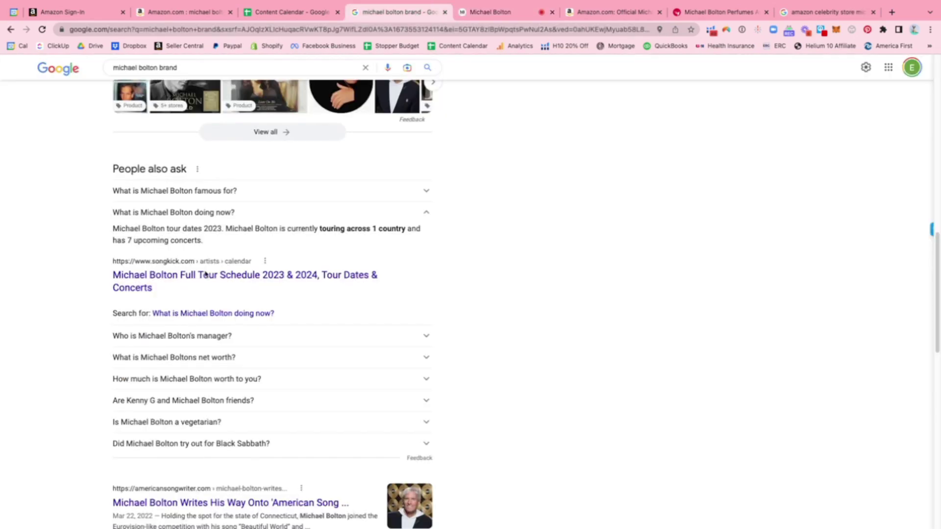
{"action": "scroll", "coordinate": [203, 291], "scroll_direction": "down", "scroll_amount": 5}
{"action": "scroll", "coordinate": [203, 291], "scroll_direction": "down", "scroll_amount": 5}
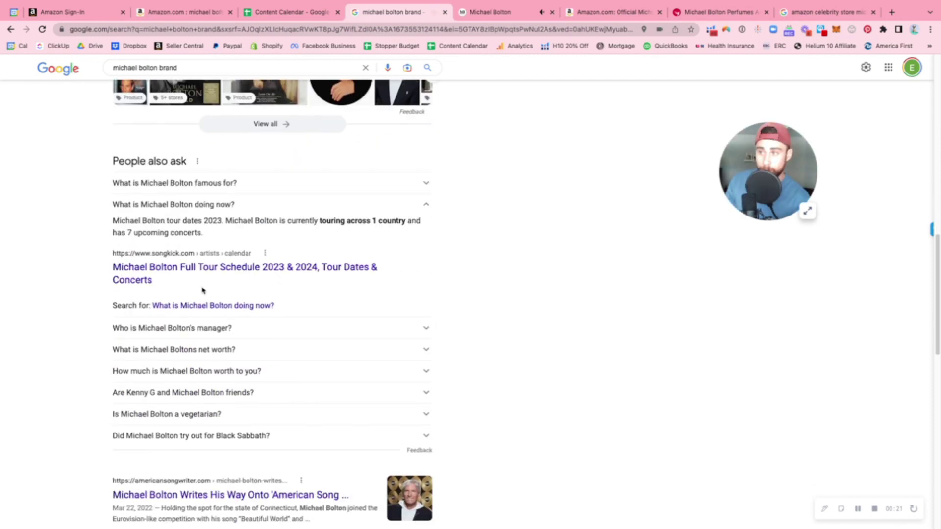
{"action": "scroll", "coordinate": [201, 242], "scroll_direction": "down", "scroll_amount": 2}
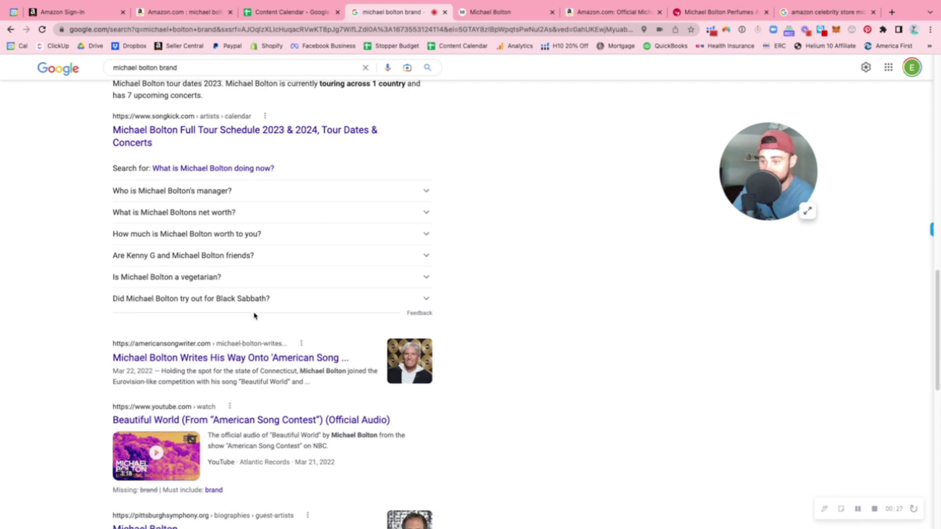
{"action": "scroll", "coordinate": [254, 316], "scroll_direction": "down", "scroll_amount": 3}
{"action": "scroll", "coordinate": [221, 324], "scroll_direction": "down", "scroll_amount": 3}
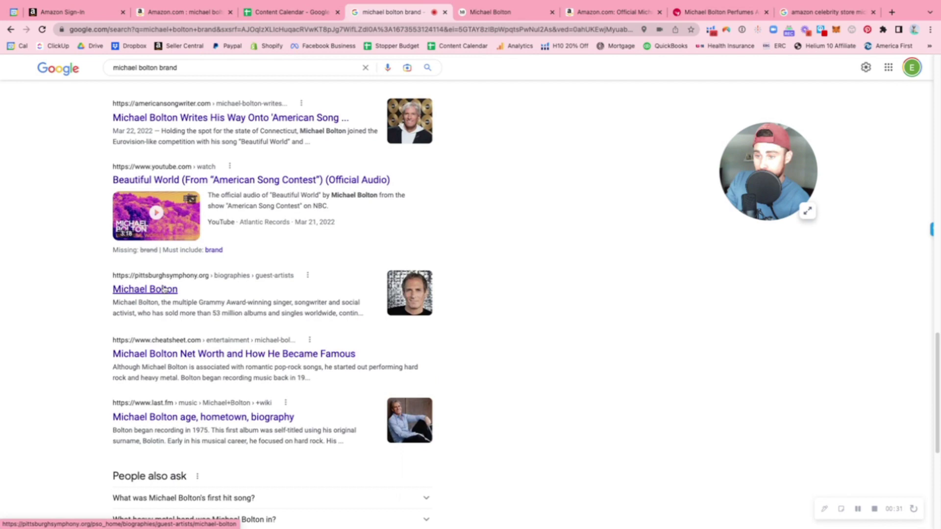
{"action": "scroll", "coordinate": [163, 289], "scroll_direction": "down", "scroll_amount": 2}
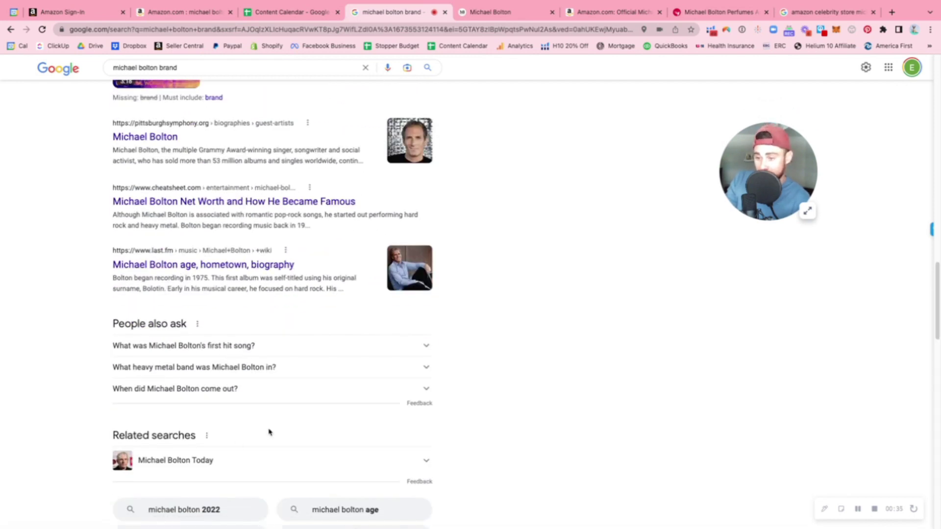
{"action": "scroll", "coordinate": [269, 432], "scroll_direction": "up", "scroll_amount": 5}
{"action": "scroll", "coordinate": [236, 294], "scroll_direction": "up", "scroll_amount": 5}
Step: Change the Google query from 'michael bolton brand' to 'michael bolton merch' and run it
{"action": "left_click", "coordinate": [208, 81]}
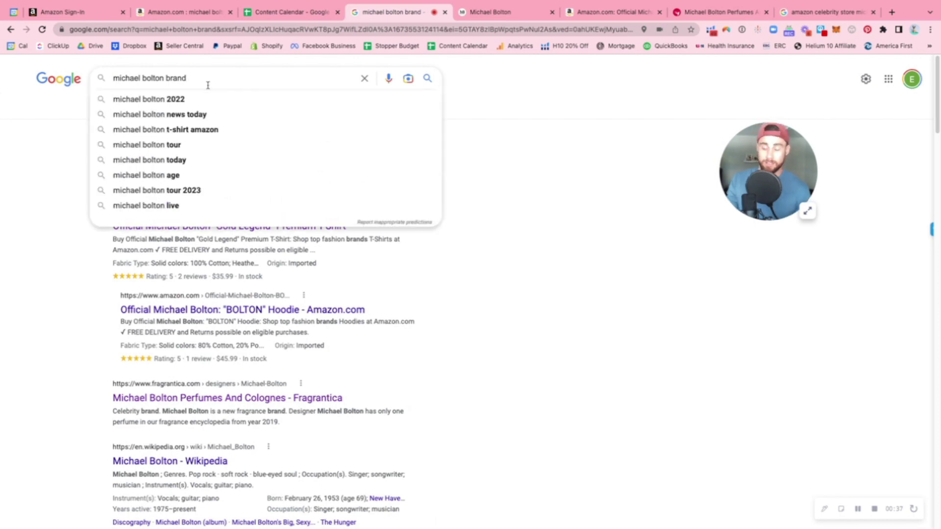
{"action": "key", "text": "BackSpace"}
{"action": "key", "text": "BackSpace"}
{"action": "key", "text": "BackSpace"}
{"action": "key", "text": "BackSpace"}
{"action": "type", "text": "m"}
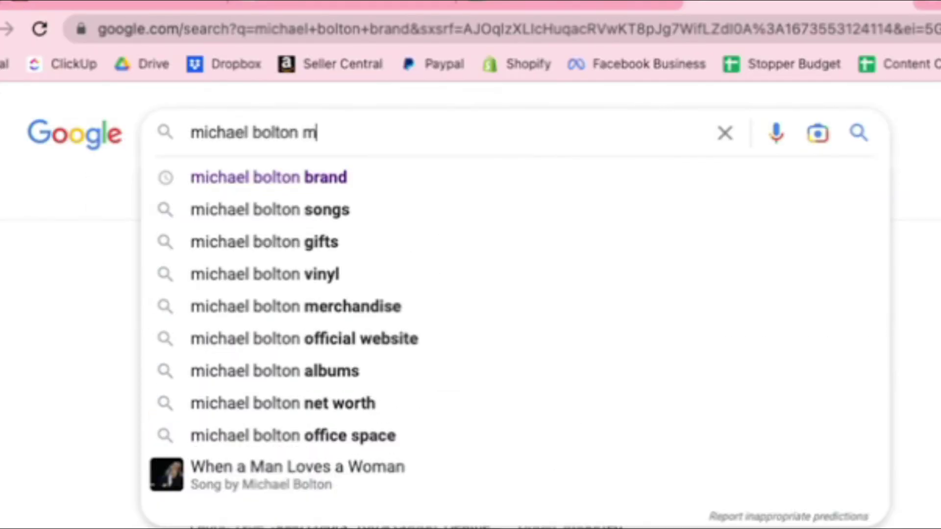
{"action": "type", "text": "erch"}
{"action": "key", "text": "Return"}
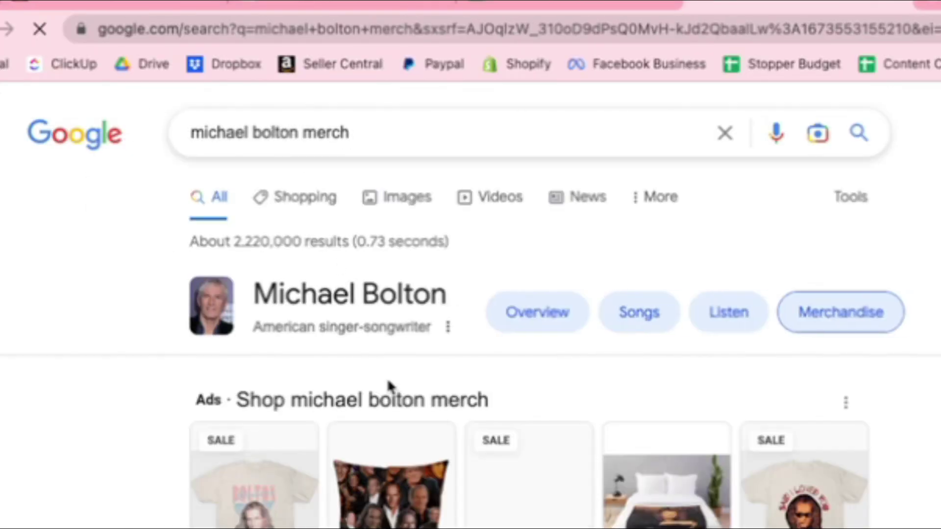
{"action": "scroll", "coordinate": [470, 367], "scroll_direction": "down", "scroll_amount": 3}
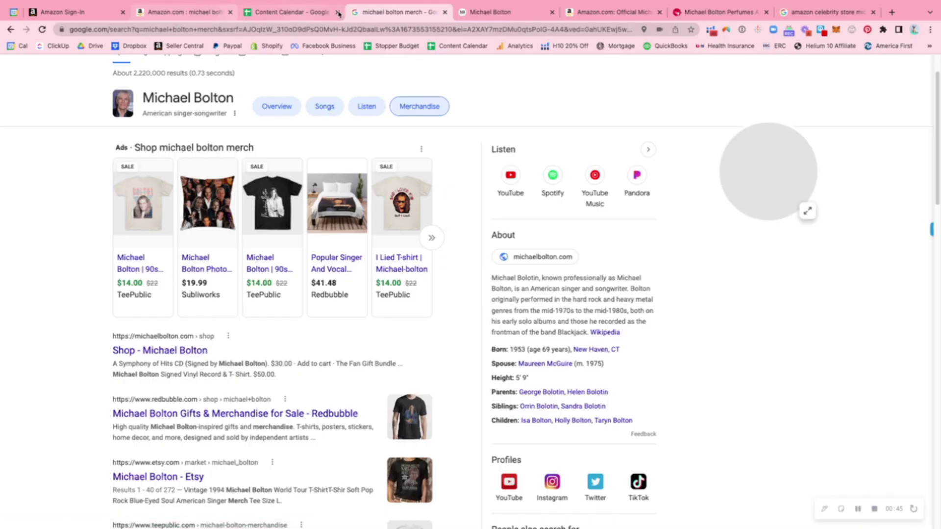
Step: Pass the Bolton site and Gold Legend tee tabs, then check Amazon's sponsored listing
{"action": "left_click", "coordinate": [490, 12]}
{"action": "left_click", "coordinate": [610, 12]}
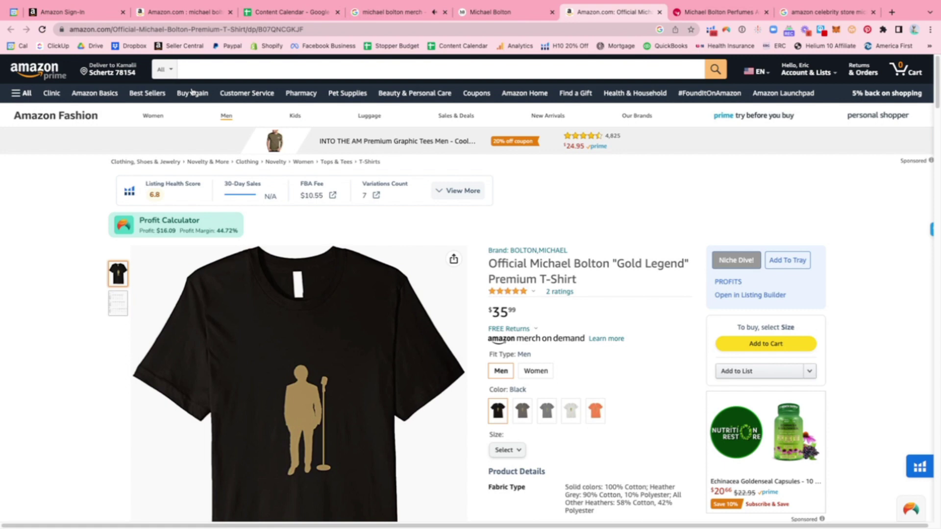
{"action": "left_click", "coordinate": [183, 12]}
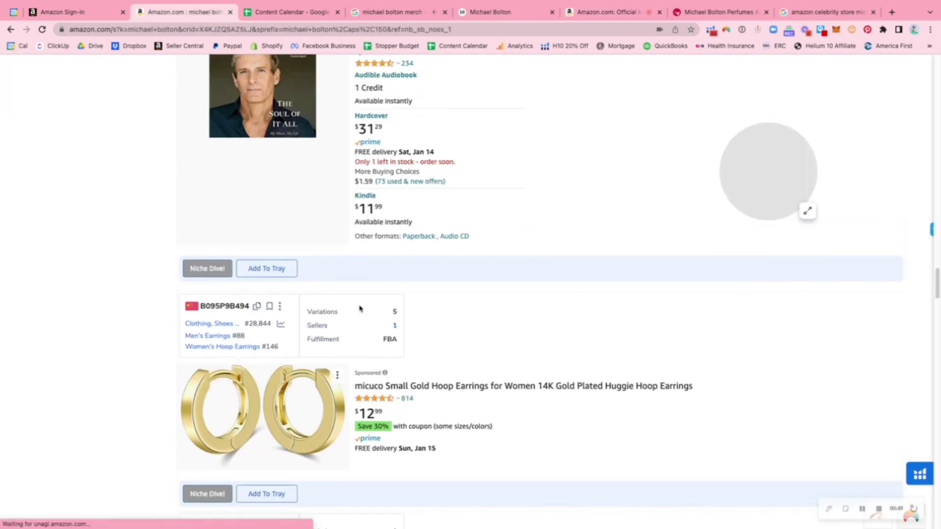
{"action": "left_click", "coordinate": [375, 373]}
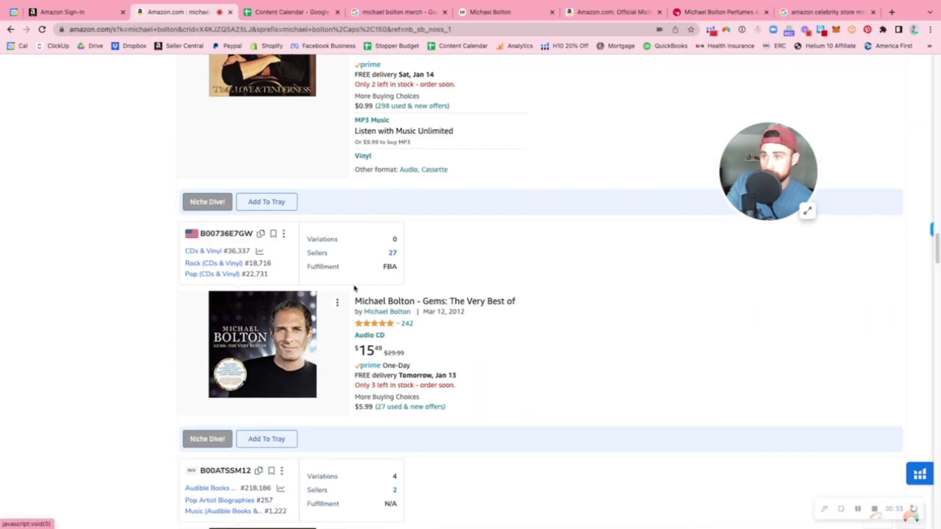
{"action": "scroll", "coordinate": [353, 288], "scroll_direction": "down", "scroll_amount": 5}
{"action": "scroll", "coordinate": [354, 288], "scroll_direction": "down", "scroll_amount": 5}
{"action": "scroll", "coordinate": [368, 324], "scroll_direction": "down", "scroll_amount": 4}
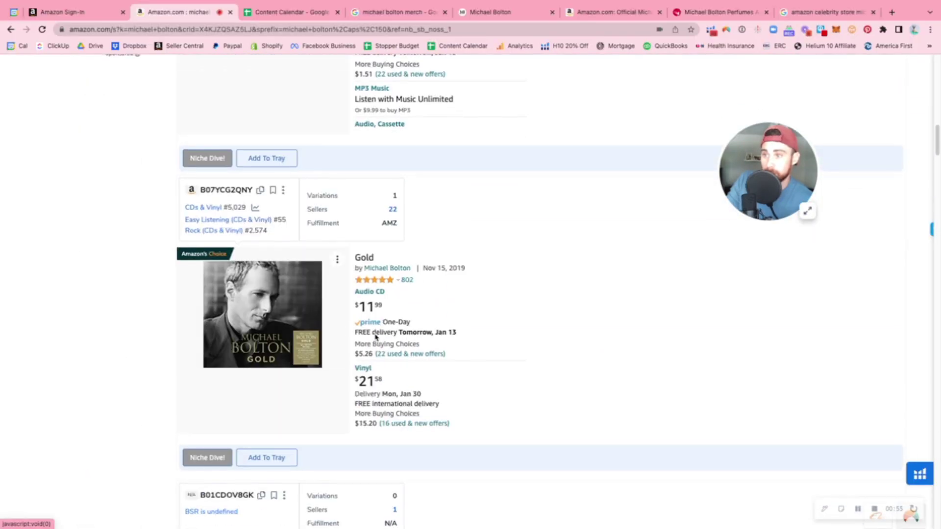
{"action": "scroll", "coordinate": [375, 337], "scroll_direction": "up", "scroll_amount": 6}
{"action": "scroll", "coordinate": [441, 287], "scroll_direction": "up", "scroll_amount": 6}
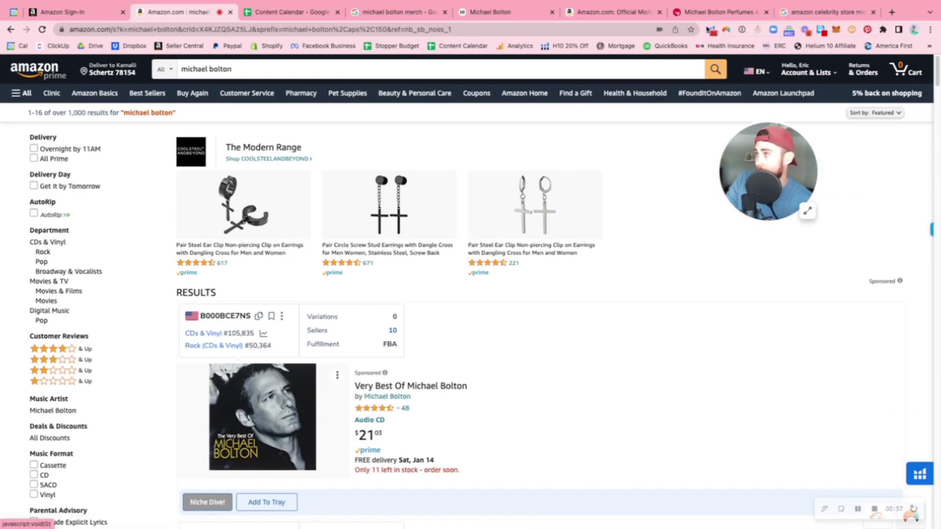
Step: Run Helium 10 Xray and note the $4,480 total and 11,950.80 earrings revenue, then close it
{"action": "key", "text": "ctrl+shift+x"}
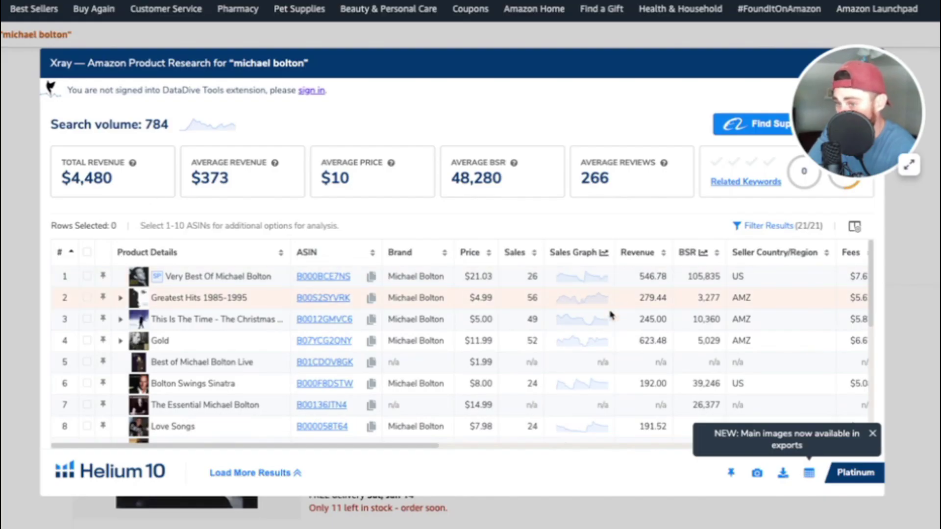
{"action": "scroll", "coordinate": [621, 343], "scroll_direction": "down", "scroll_amount": 5}
{"action": "scroll", "coordinate": [621, 343], "scroll_direction": "down", "scroll_amount": 3}
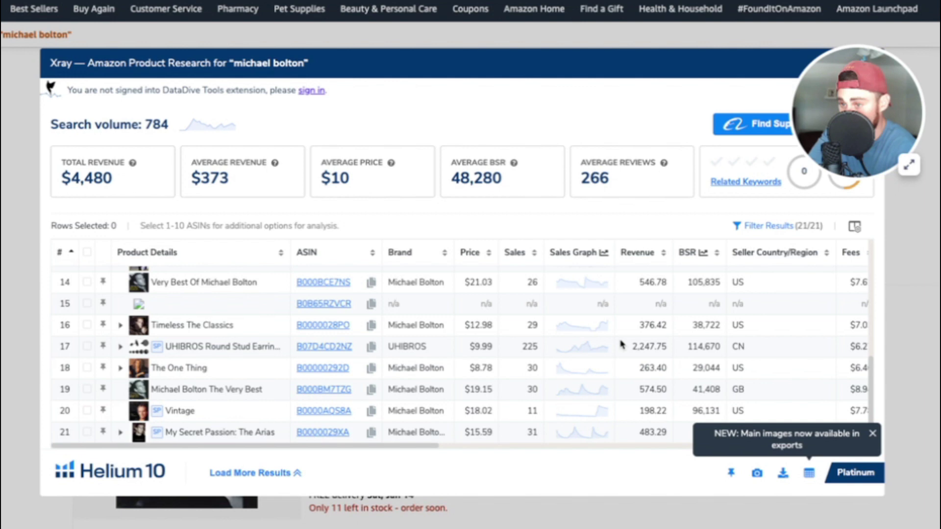
{"action": "scroll", "coordinate": [621, 344], "scroll_direction": "up", "scroll_amount": 6}
{"action": "scroll", "coordinate": [620, 343], "scroll_direction": "down", "scroll_amount": 2}
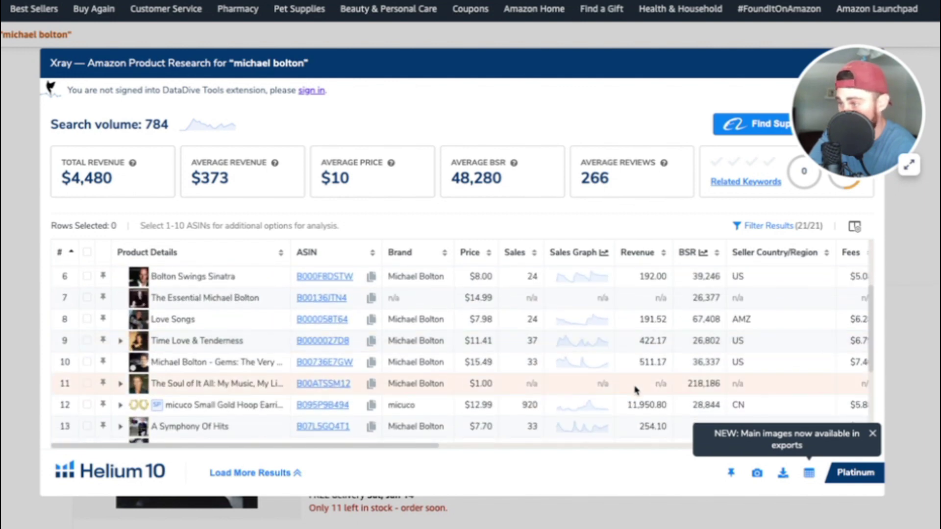
{"action": "left_click_drag", "start_coordinate": [627, 405], "coordinate": [675, 411]}
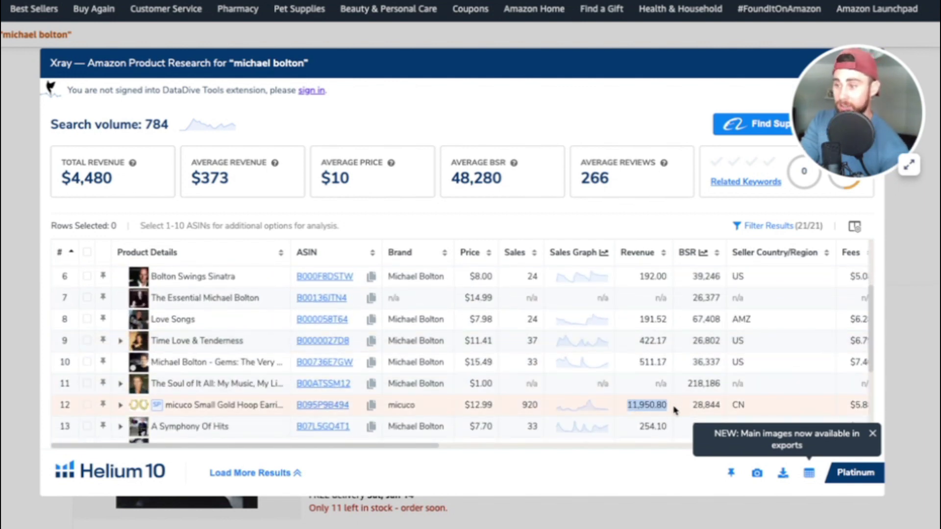
{"action": "left_click_drag", "start_coordinate": [115, 178], "coordinate": [65, 178]}
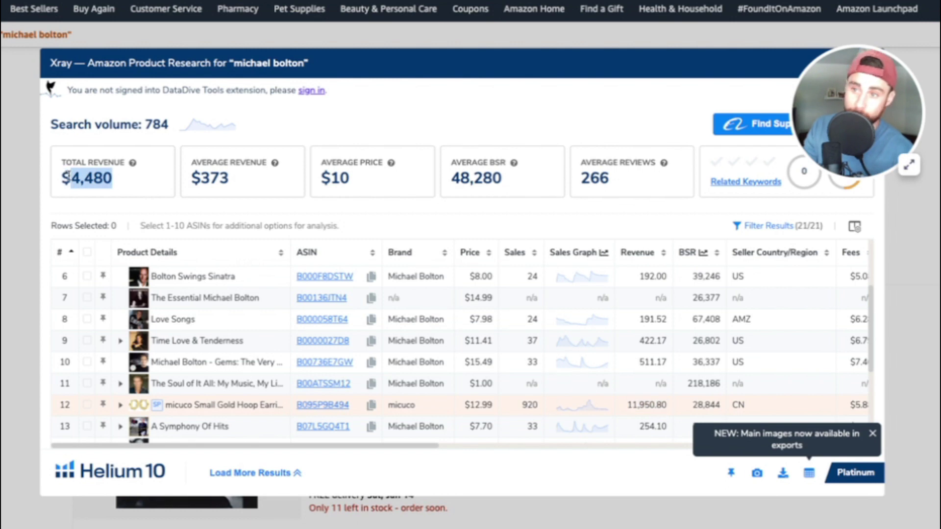
{"action": "scroll", "coordinate": [294, 308], "scroll_direction": "down", "scroll_amount": 3}
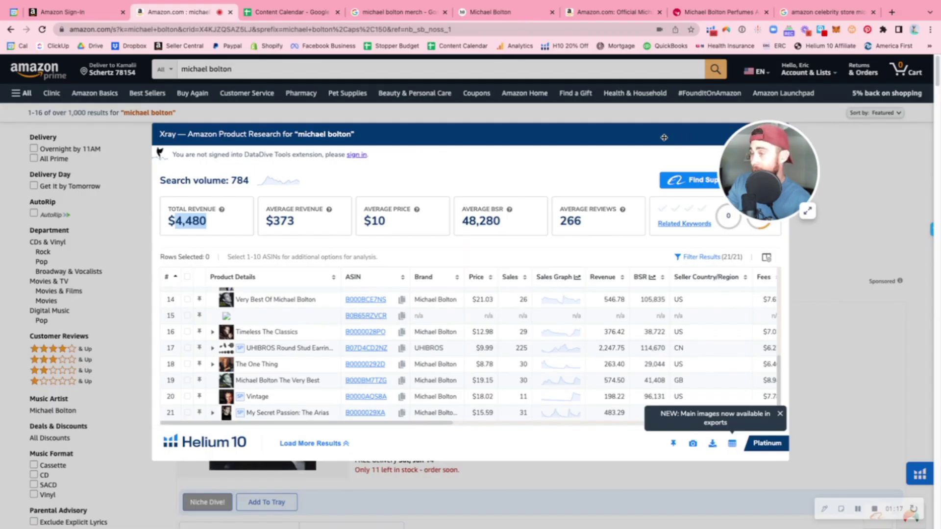
{"action": "left_click_drag", "start_coordinate": [664, 138], "coordinate": [574, 139]}
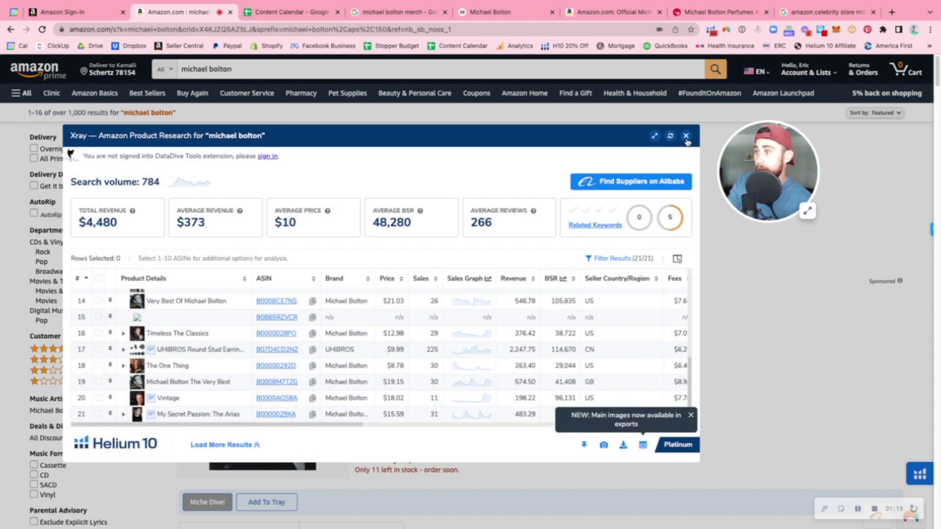
{"action": "left_click", "coordinate": [687, 136]}
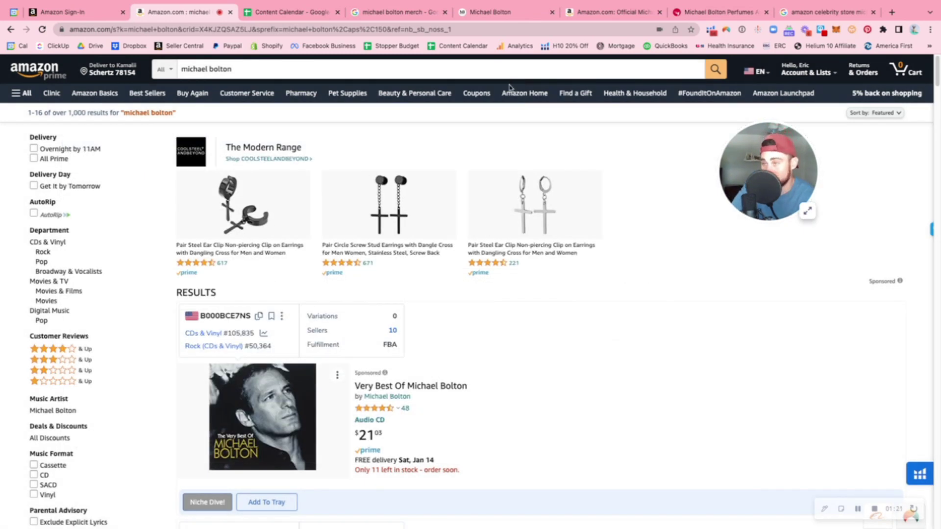
Step: Revisit the 'michael bolton merch' results and start a 'michael bolton manager' search in a new tab
{"action": "left_click", "coordinate": [390, 12]}
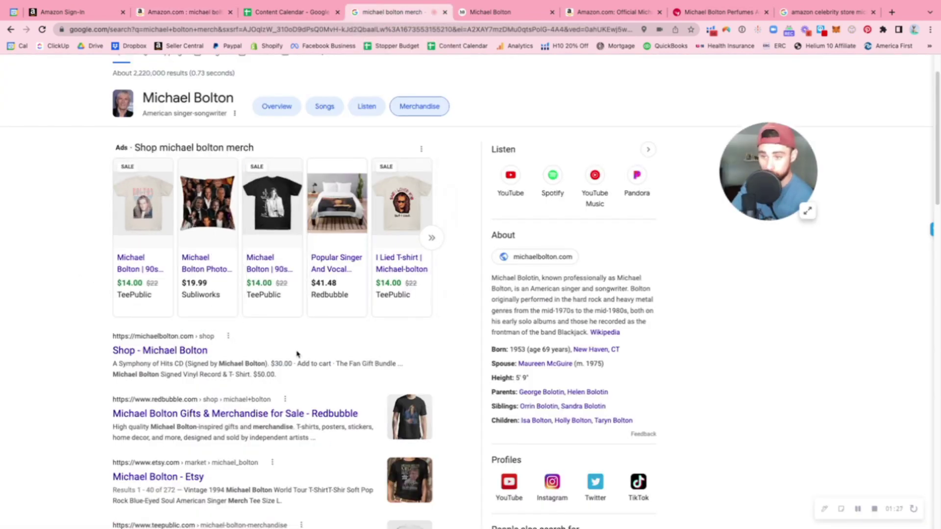
{"action": "scroll", "coordinate": [297, 353], "scroll_direction": "down", "scroll_amount": 2}
{"action": "scroll", "coordinate": [298, 353], "scroll_direction": "down", "scroll_amount": 1}
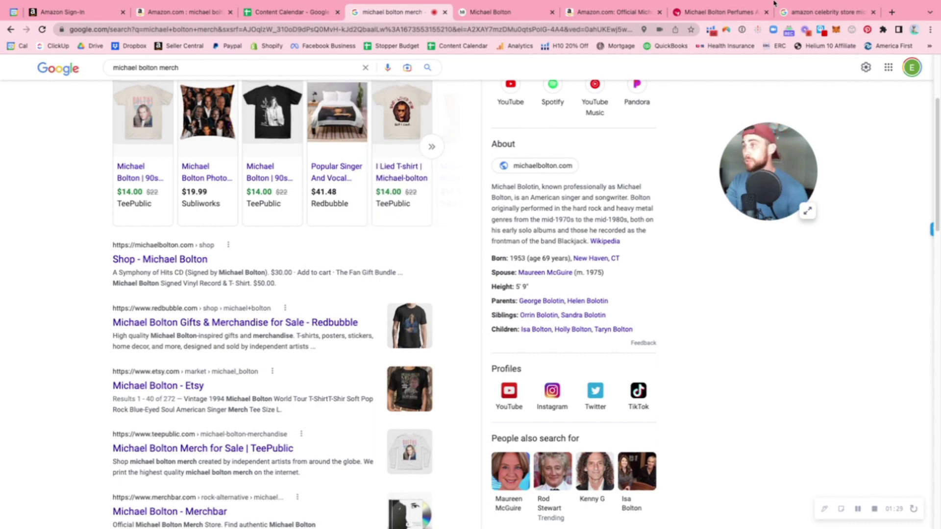
{"action": "left_click", "coordinate": [890, 12]}
{"action": "type", "text": "michael"}
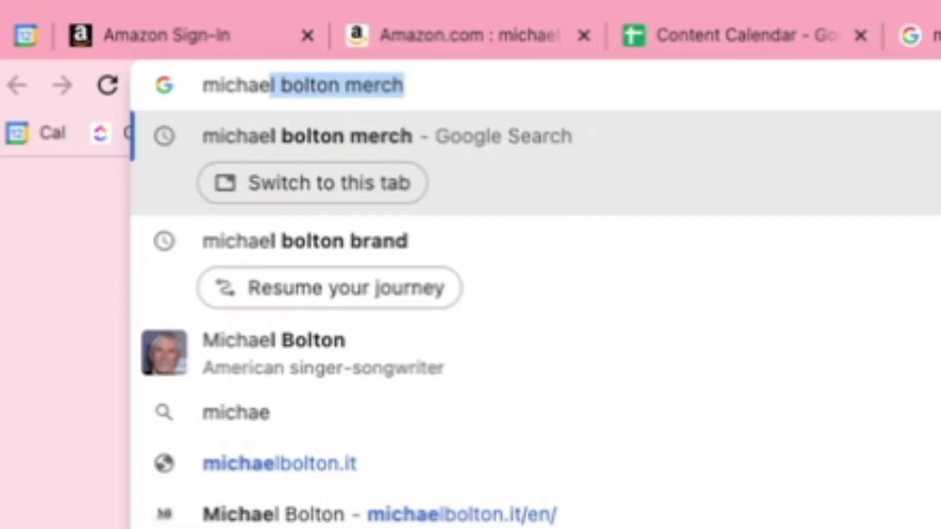
{"action": "type", "text": " bolton mana"}
{"action": "type", "text": "ger"}
Step: Search 'michael bolton manager', select the manager's name, then search 'michael boltons company'
{"action": "key", "text": "Return"}
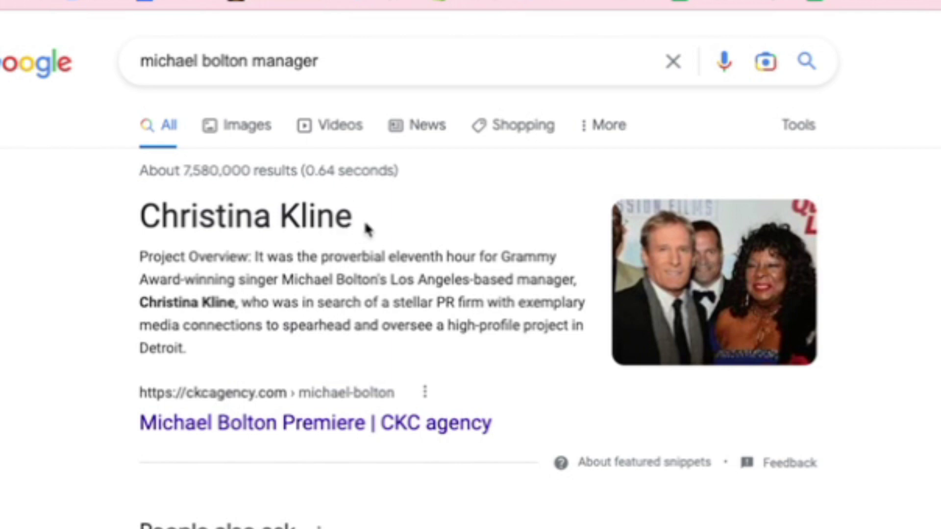
{"action": "left_click_drag", "start_coordinate": [360, 221], "coordinate": [147, 224]}
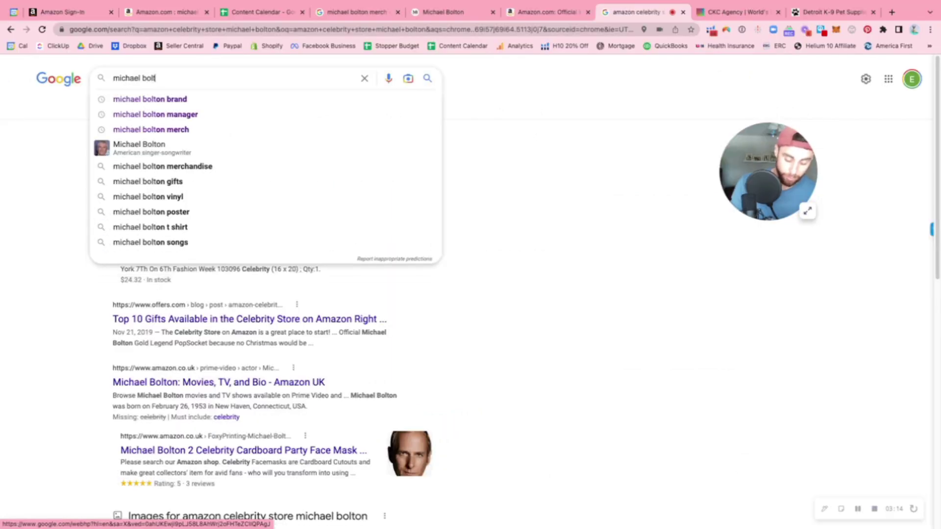
{"action": "type", "text": "tons company"}
{"action": "key", "text": "Return"}
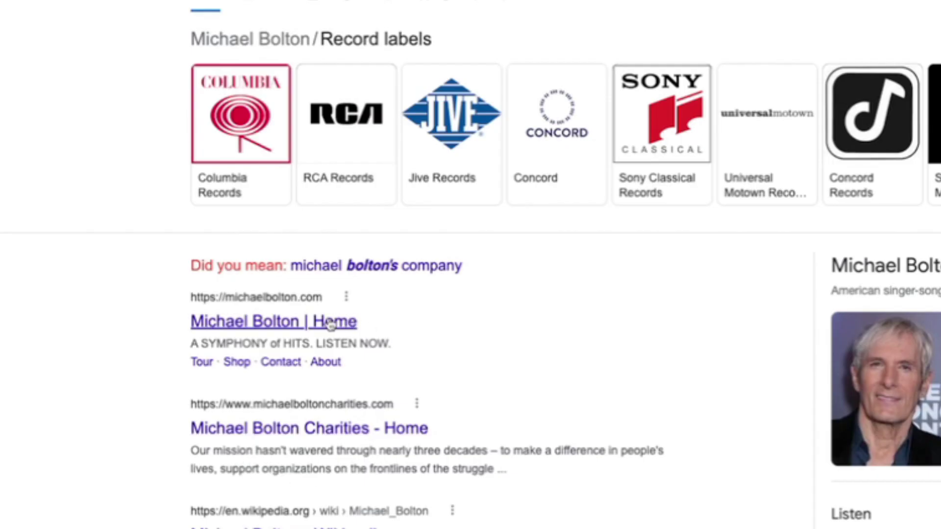
Step: Open michaelbolton.com and reach its shop page through the navigation menu
{"action": "left_click", "coordinate": [274, 320]}
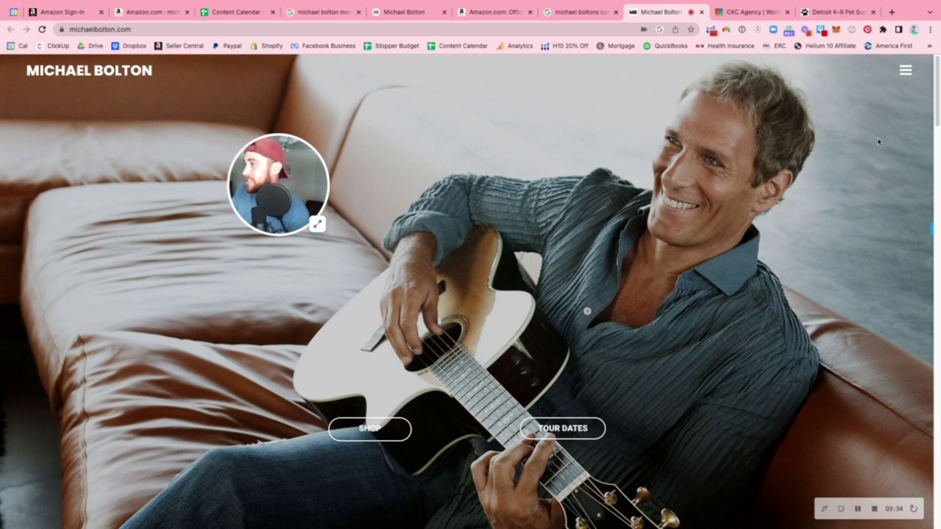
{"action": "left_click", "coordinate": [906, 71]}
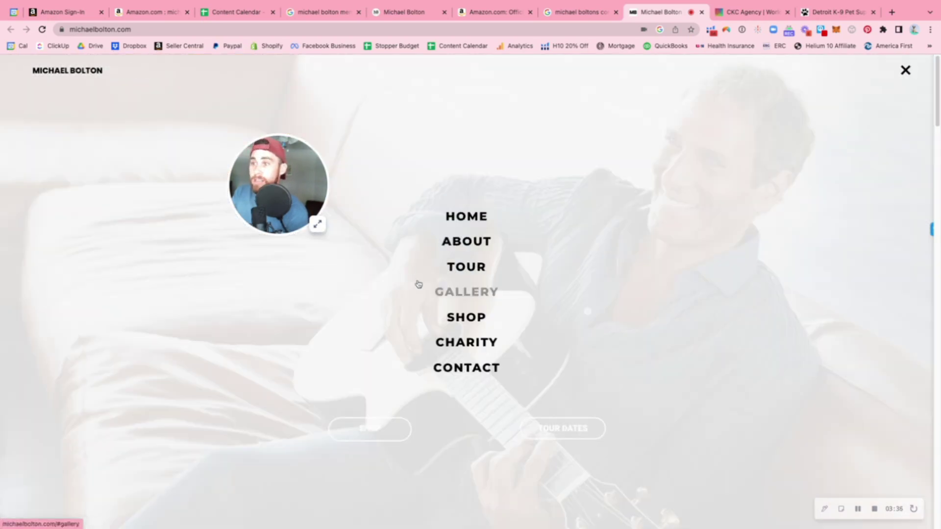
{"action": "left_click", "coordinate": [471, 318]}
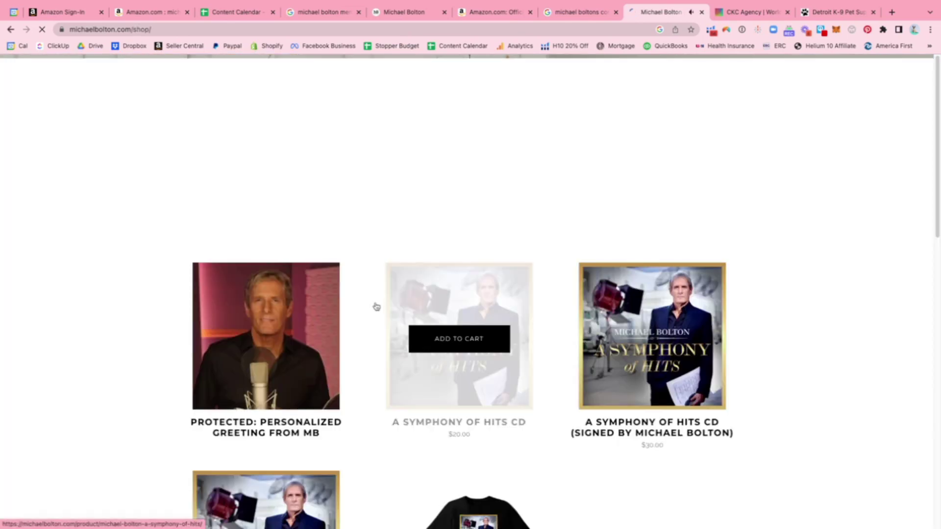
{"action": "scroll", "coordinate": [382, 234], "scroll_direction": "down", "scroll_amount": 4}
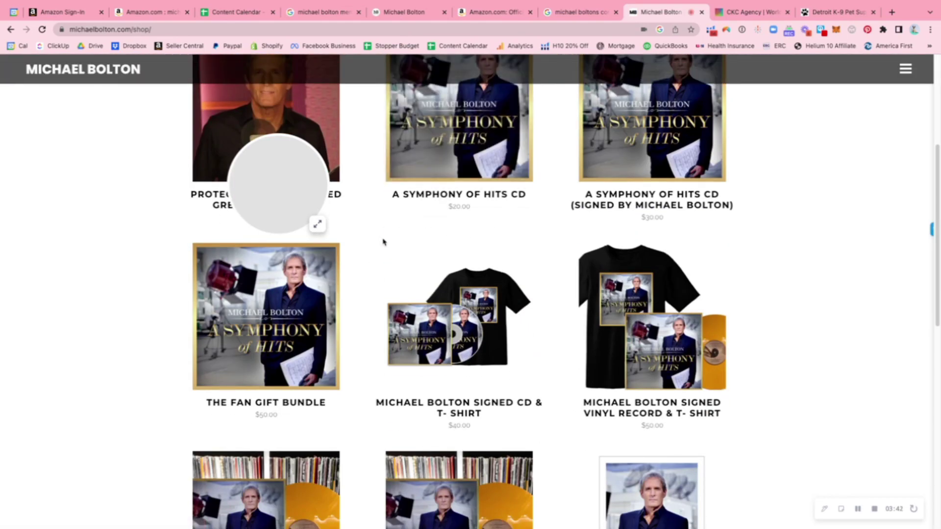
{"action": "scroll", "coordinate": [383, 233], "scroll_direction": "down", "scroll_amount": 3}
{"action": "scroll", "coordinate": [395, 228], "scroll_direction": "down", "scroll_amount": 3}
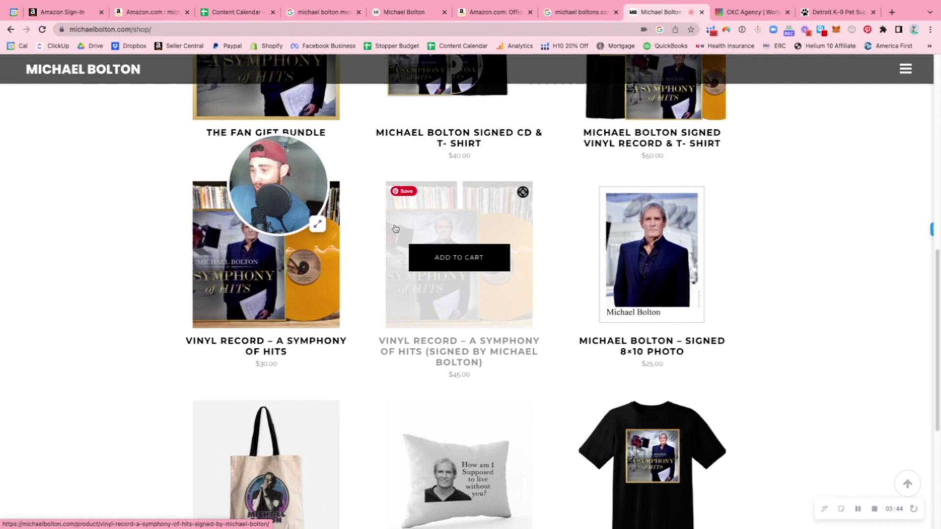
{"action": "scroll", "coordinate": [396, 228], "scroll_direction": "down", "scroll_amount": 3}
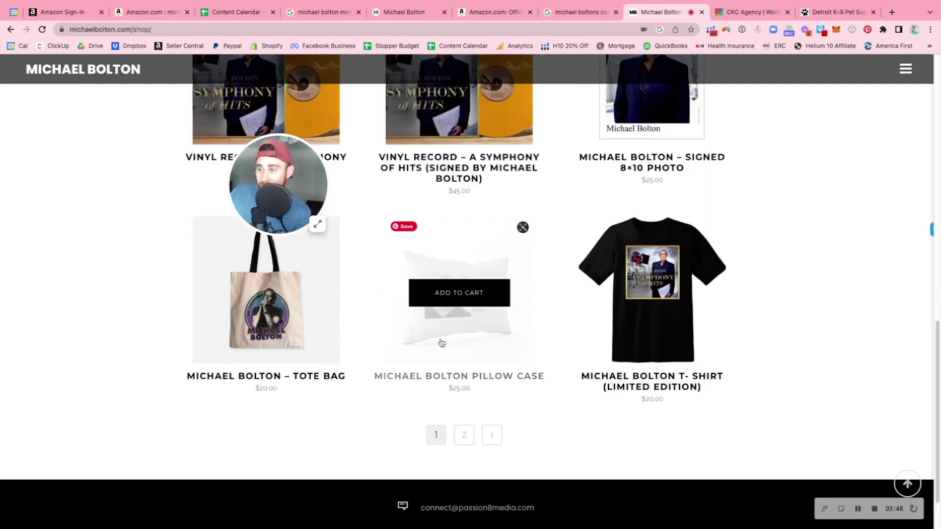
Step: Cycle past the Amazon and Detroit K-9 tabs, view shop page 2, then return to the Gold Legend tee
{"action": "left_click", "coordinate": [486, 12]}
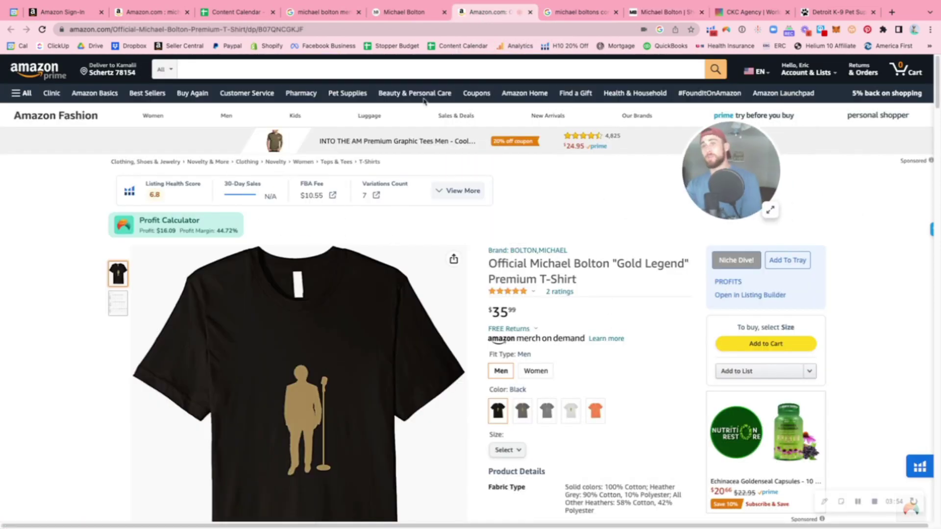
{"action": "left_click", "coordinate": [141, 12]}
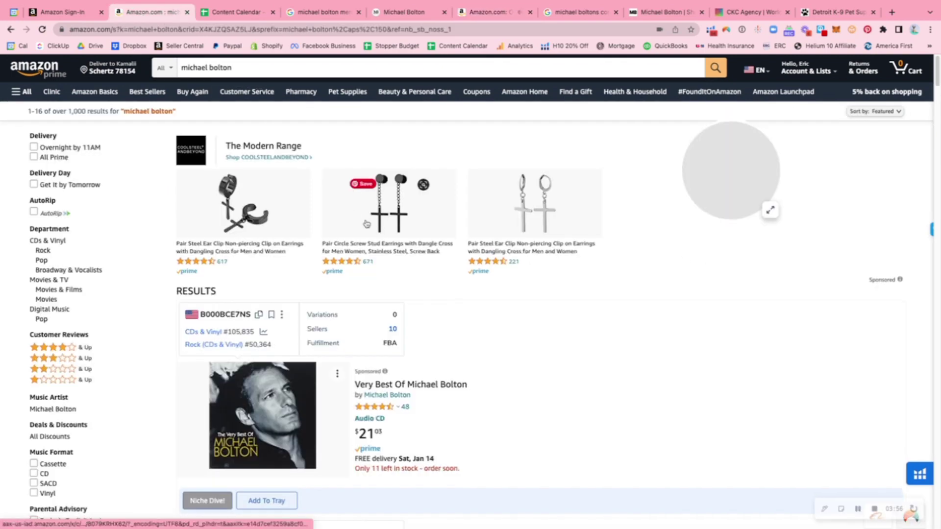
{"action": "scroll", "coordinate": [365, 222], "scroll_direction": "down", "scroll_amount": 5}
{"action": "scroll", "coordinate": [366, 222], "scroll_direction": "down", "scroll_amount": 3}
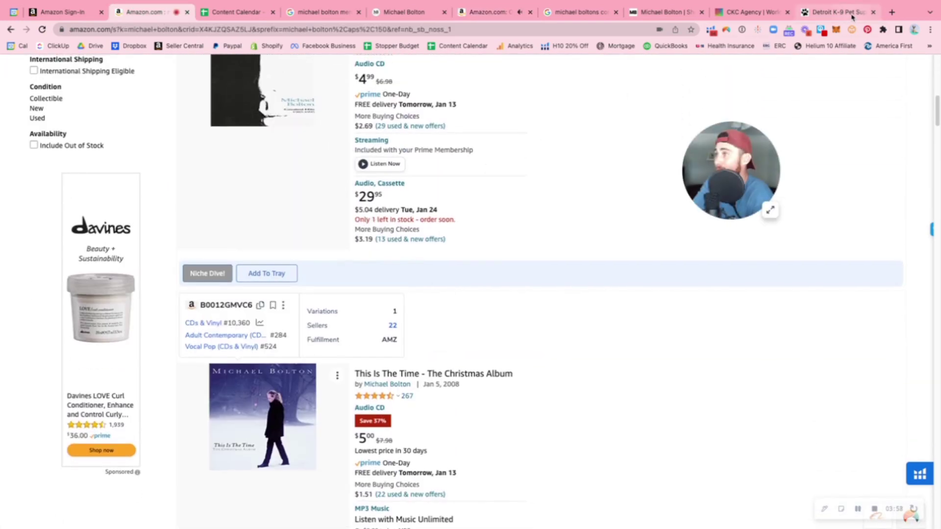
{"action": "left_click", "coordinate": [836, 12]}
{"action": "left_click", "coordinate": [742, 12]}
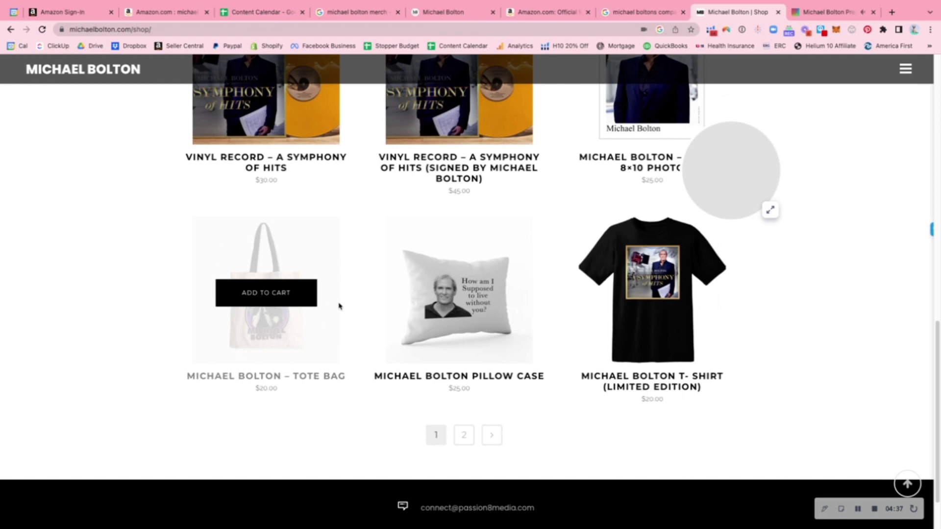
{"action": "left_click", "coordinate": [462, 434]}
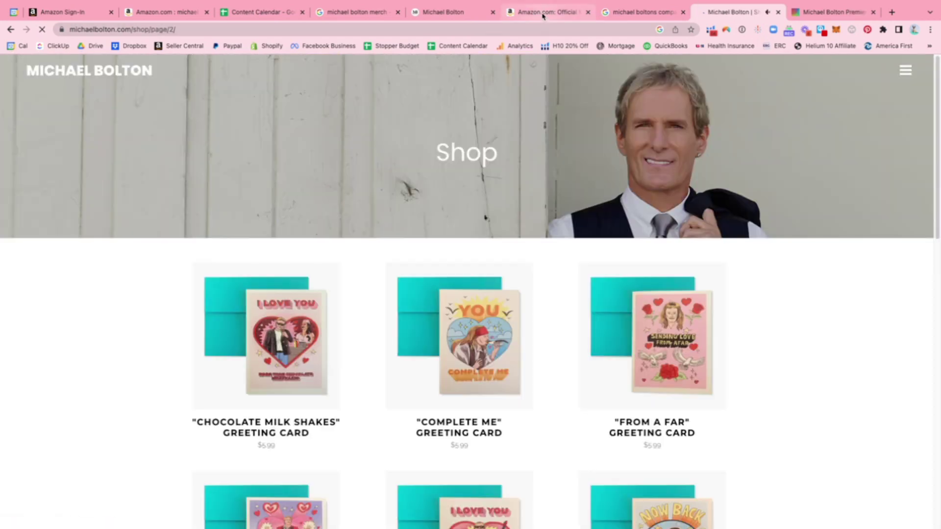
{"action": "scroll", "coordinate": [529, 228], "scroll_direction": "down", "scroll_amount": 3}
{"action": "scroll", "coordinate": [528, 228], "scroll_direction": "down", "scroll_amount": 3}
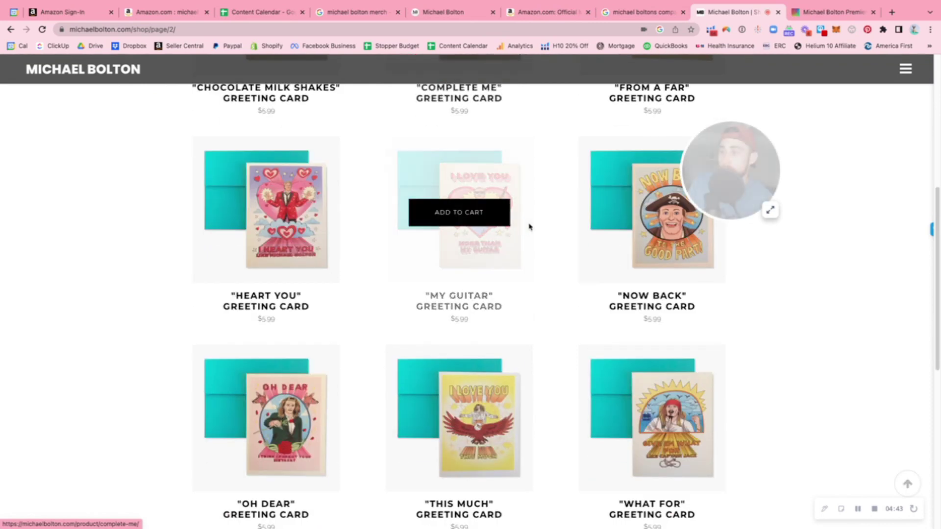
{"action": "left_click", "coordinate": [537, 13]}
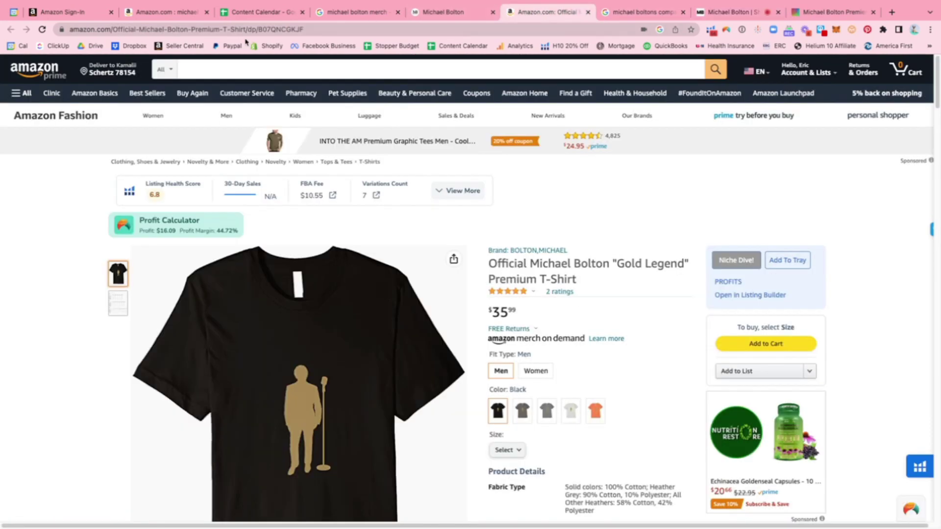
Step: Check the BOLTON,MICHAEL brand's products, reopen the Gold Legend tee page, then open a new tab
{"action": "left_click", "coordinate": [535, 251]}
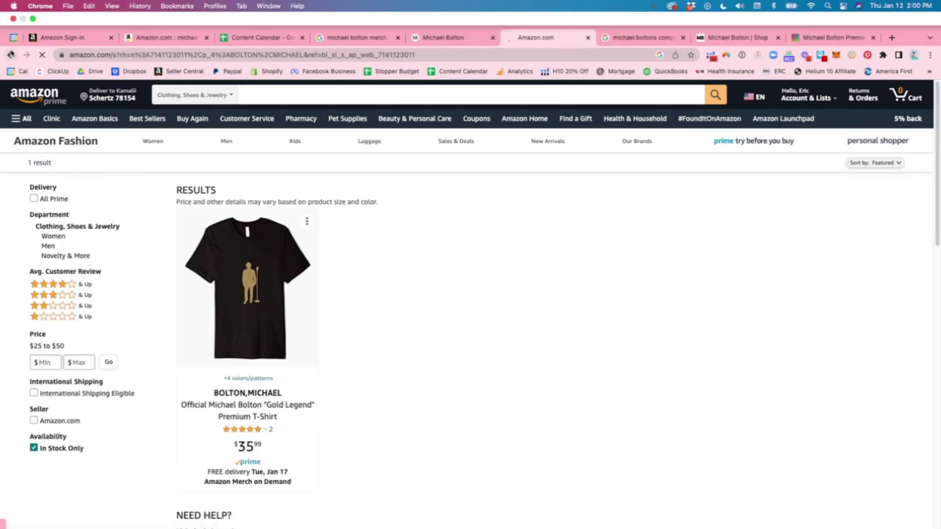
{"action": "left_click", "coordinate": [247, 287]}
{"action": "scroll", "coordinate": [555, 318], "scroll_direction": "down", "scroll_amount": 10}
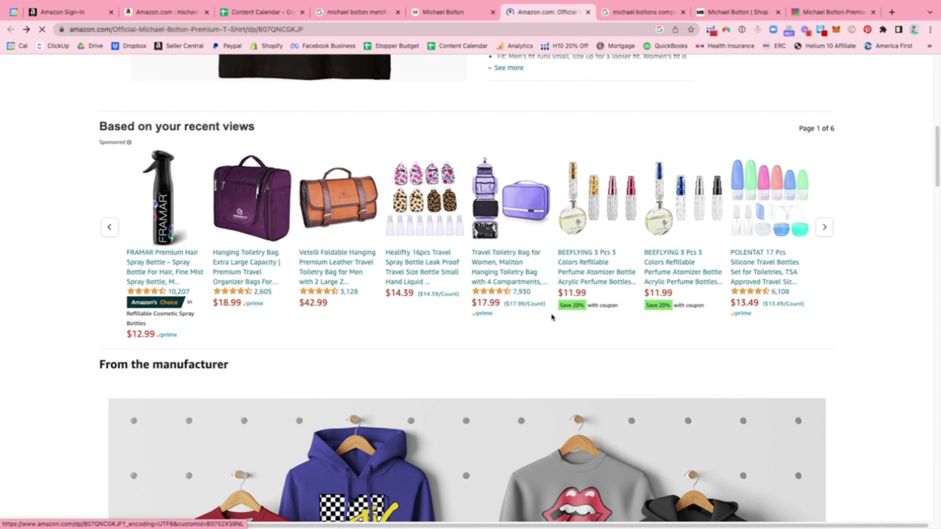
{"action": "scroll", "coordinate": [556, 318], "scroll_direction": "up", "scroll_amount": 2}
{"action": "scroll", "coordinate": [555, 317], "scroll_direction": "down", "scroll_amount": 5}
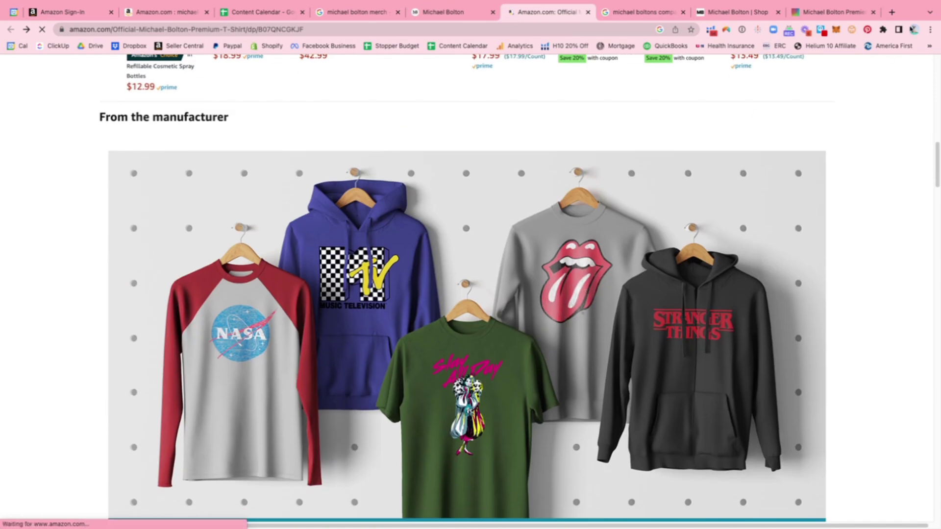
{"action": "scroll", "coordinate": [556, 318], "scroll_direction": "down", "scroll_amount": 6}
{"action": "scroll", "coordinate": [555, 317], "scroll_direction": "up", "scroll_amount": 3}
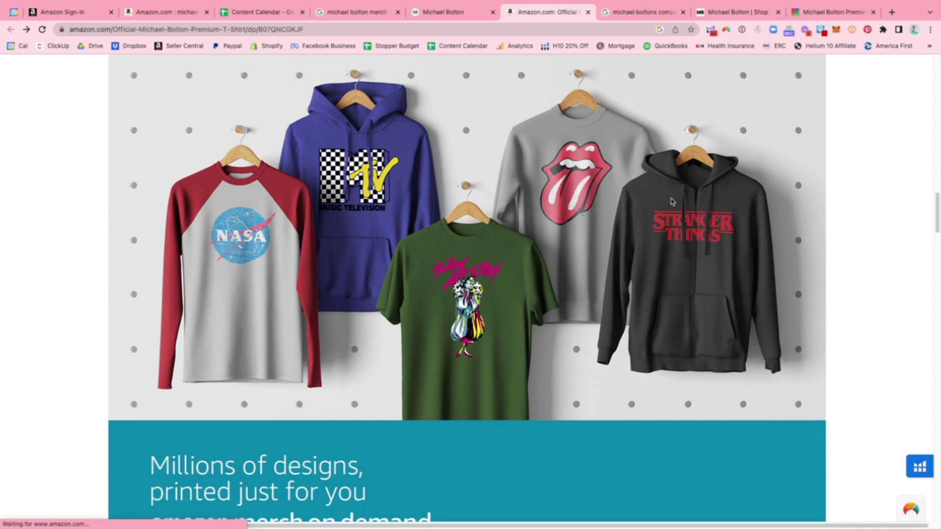
{"action": "scroll", "coordinate": [671, 201], "scroll_direction": "down", "scroll_amount": 3}
{"action": "scroll", "coordinate": [545, 167], "scroll_direction": "down", "scroll_amount": 3}
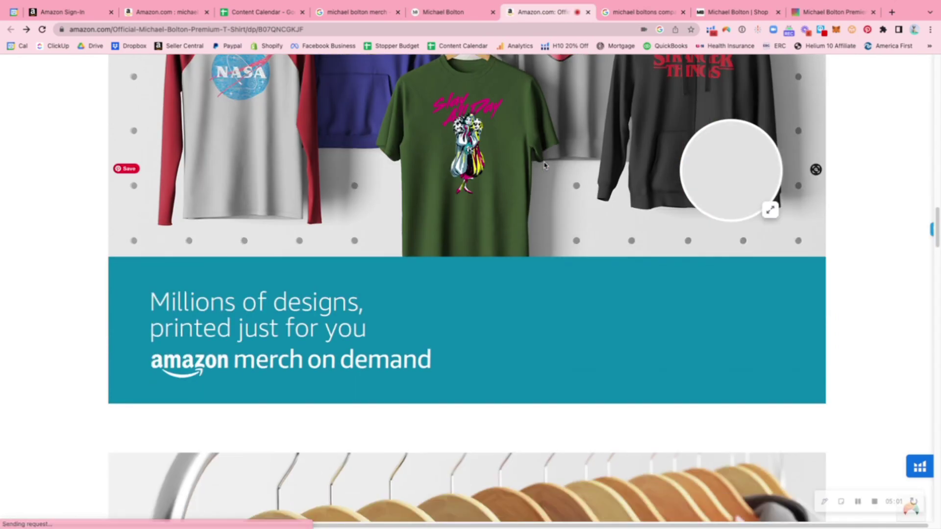
{"action": "scroll", "coordinate": [545, 167], "scroll_direction": "down", "scroll_amount": 5}
{"action": "scroll", "coordinate": [545, 166], "scroll_direction": "up", "scroll_amount": 5}
{"action": "scroll", "coordinate": [144, 286], "scroll_direction": "up", "scroll_amount": 10}
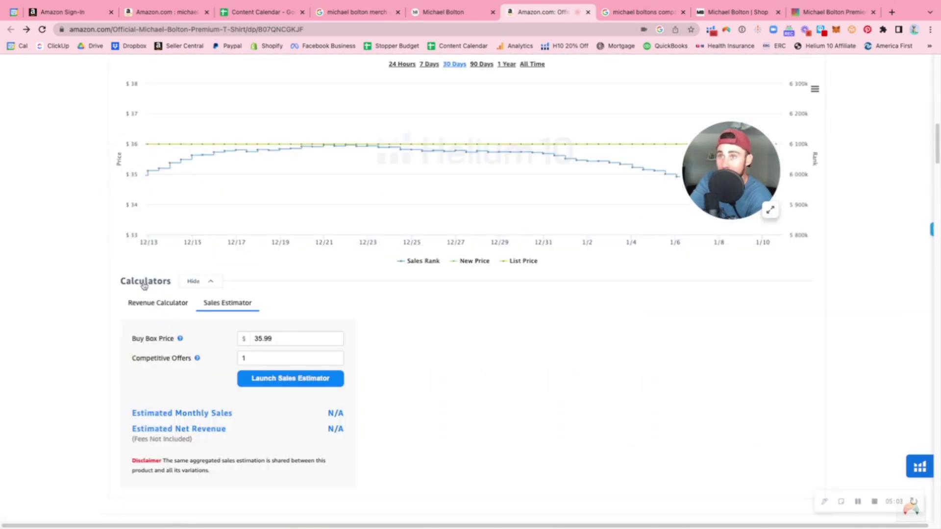
{"action": "scroll", "coordinate": [144, 285], "scroll_direction": "up", "scroll_amount": 3}
{"action": "scroll", "coordinate": [184, 279], "scroll_direction": "up", "scroll_amount": 10}
{"action": "scroll", "coordinate": [211, 269], "scroll_direction": "up", "scroll_amount": 3}
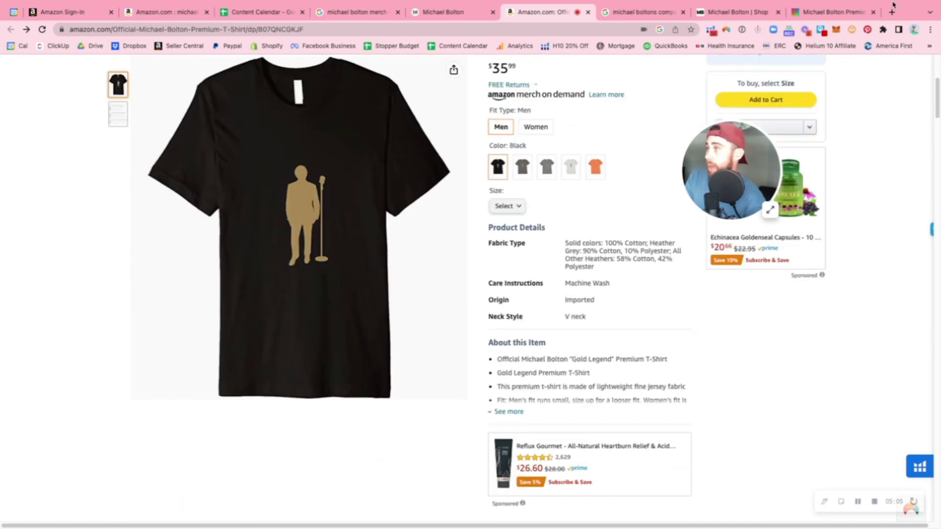
{"action": "left_click", "coordinate": [894, 13]}
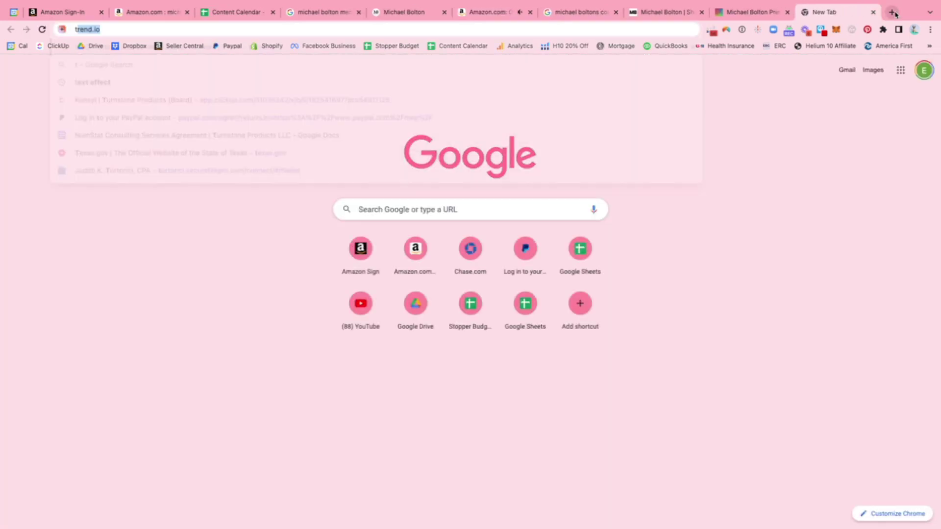
{"action": "type", "text": "the r"}
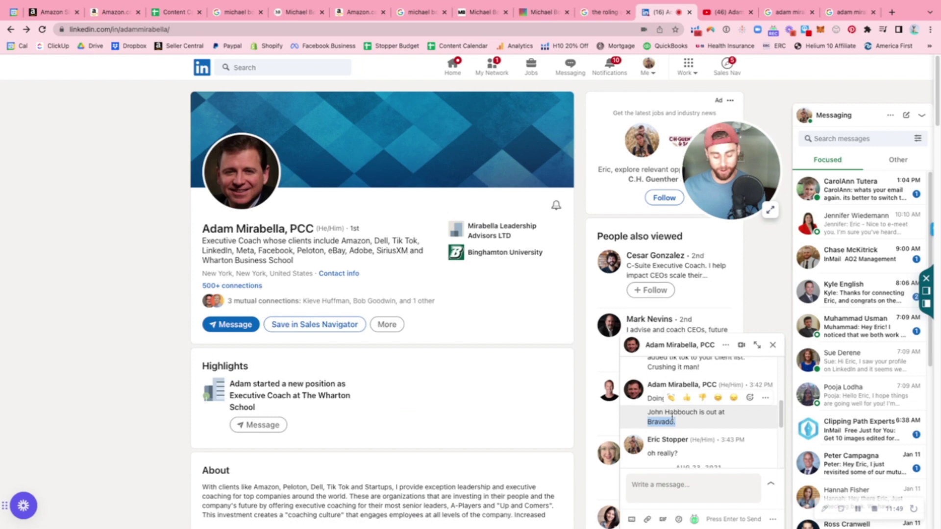
Step: Replace the old Google query with 'Bravado international' and open Bravado's clients page
{"action": "left_click", "coordinate": [849, 12]}
{"action": "triple_click", "coordinate": [230, 79]}
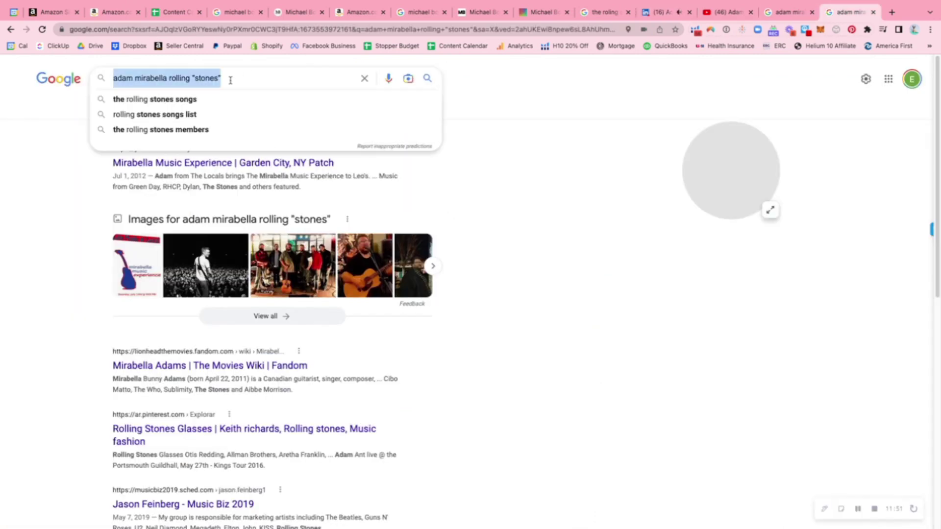
{"action": "type", "text": "Bravado onte"}
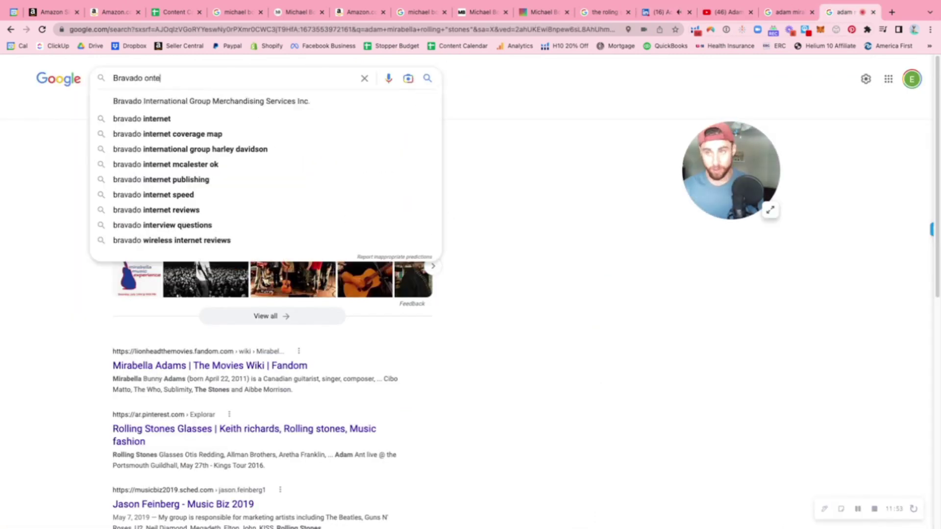
{"action": "key", "text": "BackSpace"}
{"action": "key", "text": "BackSpace"}
{"action": "key", "text": "BackSpace"}
{"action": "key", "text": "BackSpace"}
{"action": "type", "text": "interntional"}
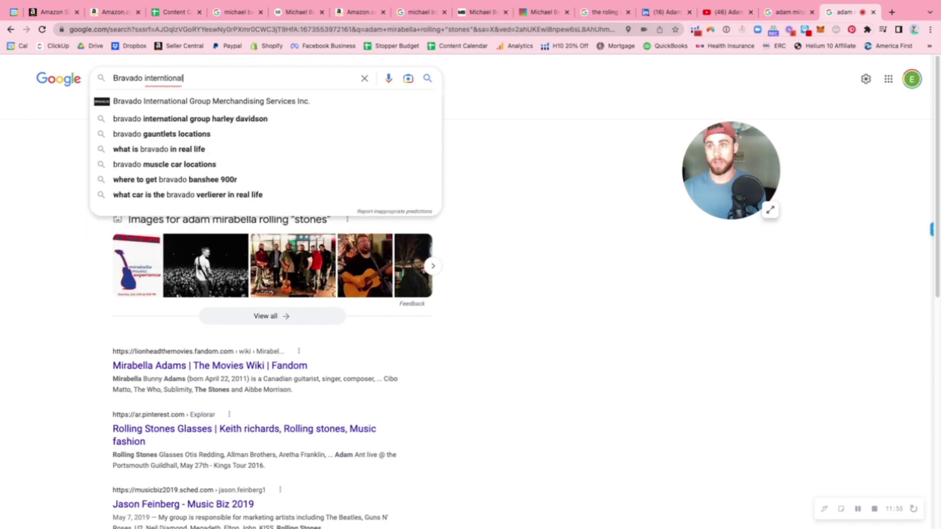
{"action": "left_click", "coordinate": [463, 339]}
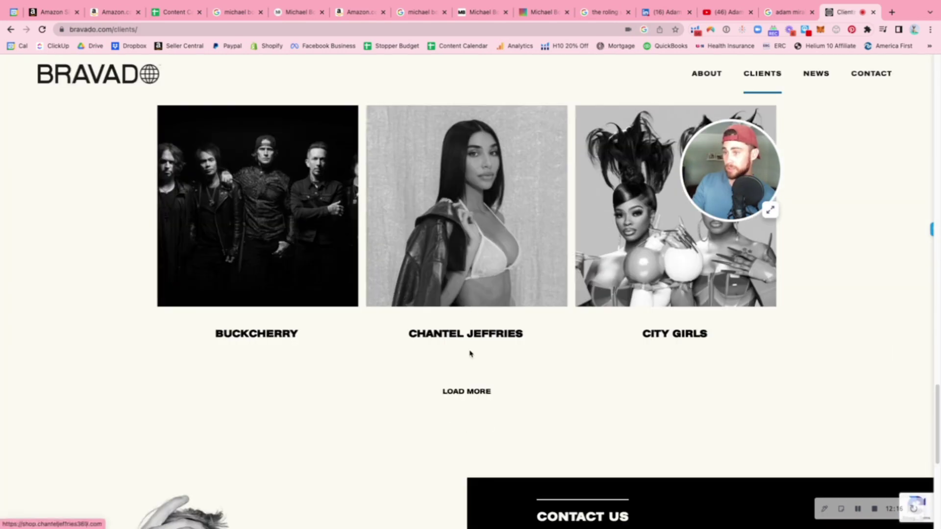
Step: Load more Bravado clients, peek at Freddie Mercury's store, select Monty Python, then switch to Amazon
{"action": "left_click", "coordinate": [471, 396]}
{"action": "scroll", "coordinate": [472, 396], "scroll_direction": "down", "scroll_amount": 5}
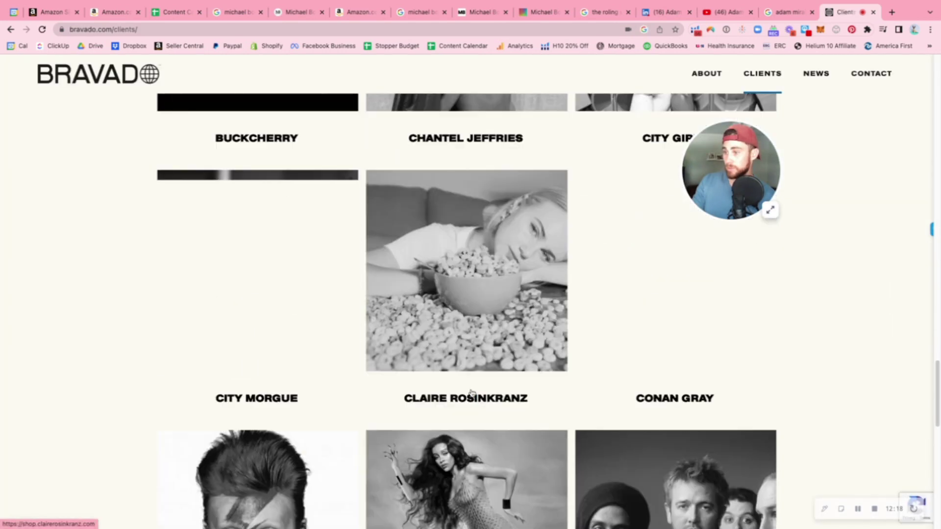
{"action": "scroll", "coordinate": [471, 395], "scroll_direction": "down", "scroll_amount": 3}
{"action": "scroll", "coordinate": [472, 395], "scroll_direction": "down", "scroll_amount": 4}
{"action": "left_click", "coordinate": [472, 434]}
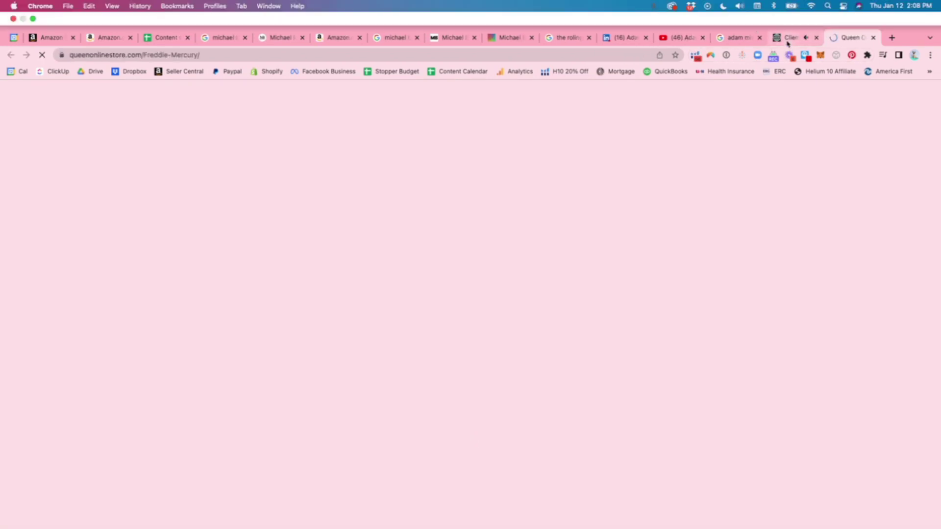
{"action": "left_click", "coordinate": [791, 37]}
{"action": "scroll", "coordinate": [471, 294], "scroll_direction": "down", "scroll_amount": 3}
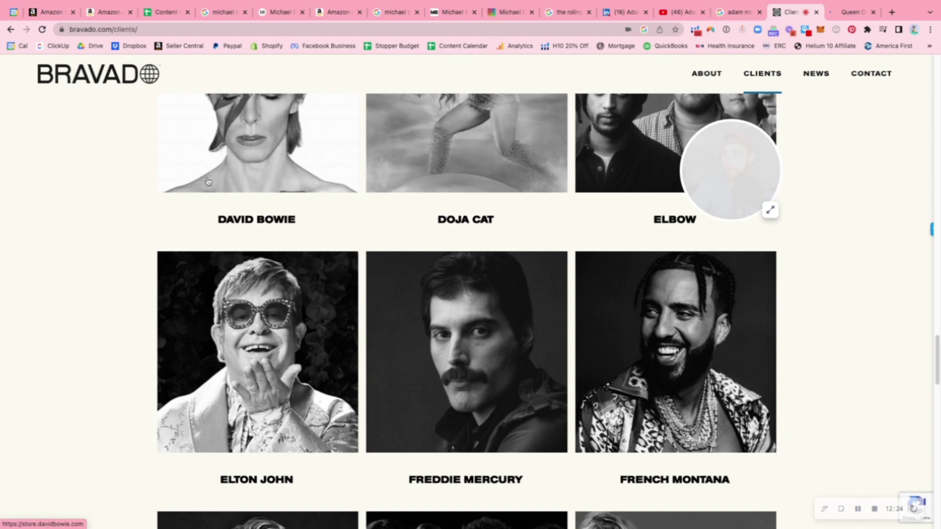
{"action": "scroll", "coordinate": [208, 182], "scroll_direction": "up", "scroll_amount": 2}
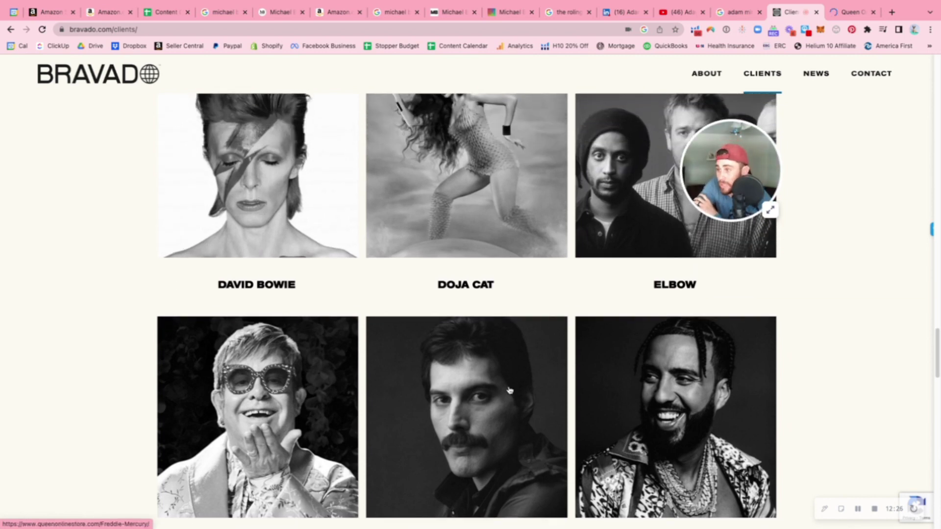
{"action": "scroll", "coordinate": [243, 219], "scroll_direction": "up", "scroll_amount": 2}
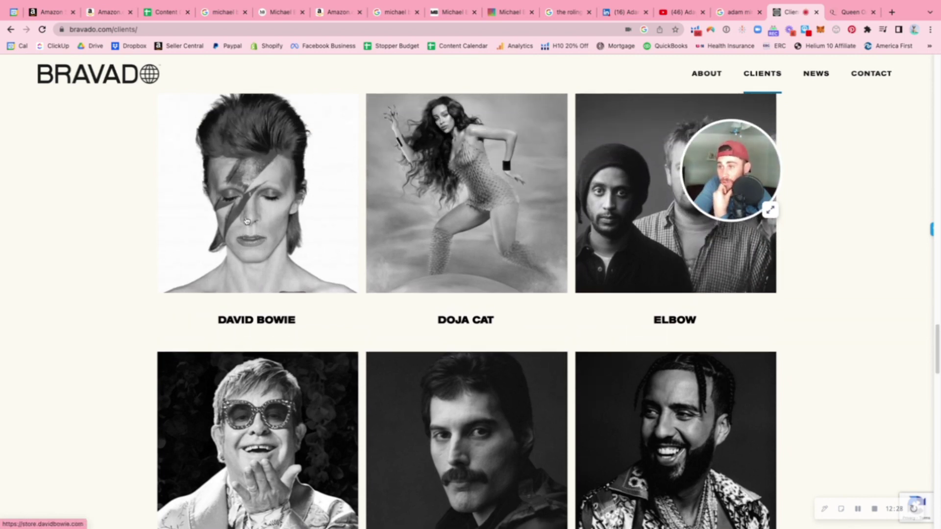
{"action": "scroll", "coordinate": [243, 219], "scroll_direction": "up", "scroll_amount": 2}
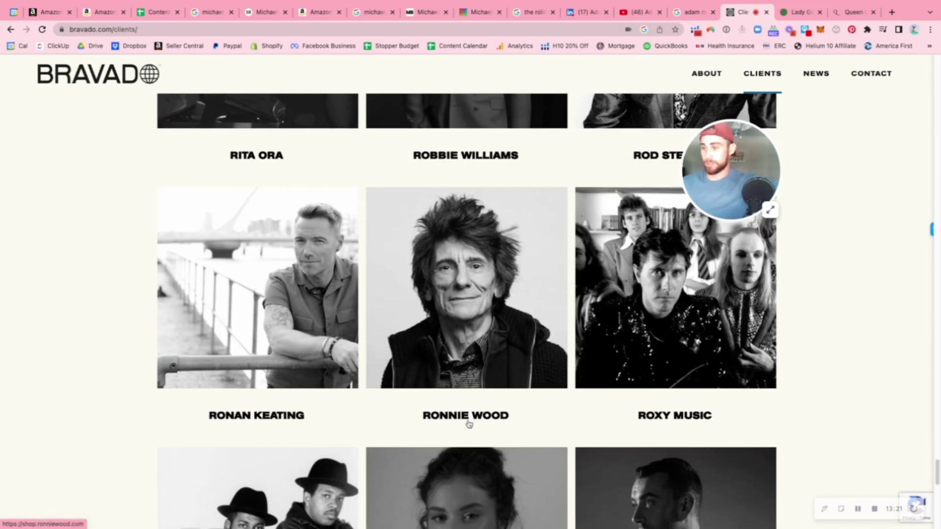
{"action": "scroll", "coordinate": [475, 413], "scroll_direction": "up", "scroll_amount": 8}
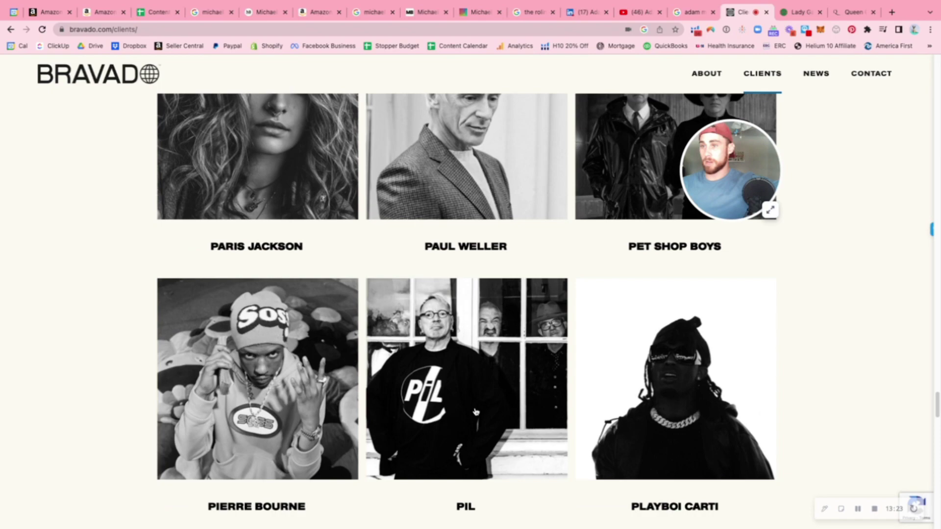
{"action": "scroll", "coordinate": [474, 414], "scroll_direction": "up", "scroll_amount": 6}
{"action": "scroll", "coordinate": [474, 414], "scroll_direction": "up", "scroll_amount": 5}
{"action": "scroll", "coordinate": [474, 414], "scroll_direction": "up", "scroll_amount": 5}
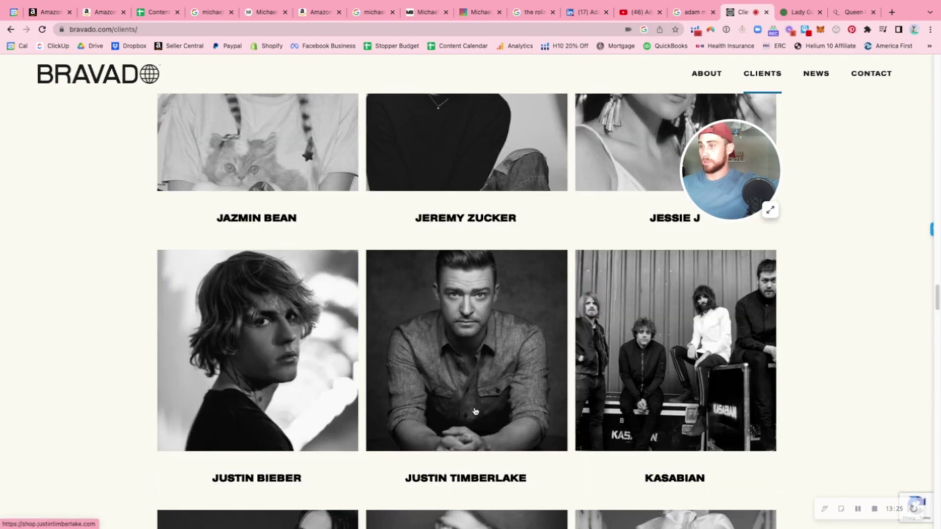
{"action": "scroll", "coordinate": [474, 413], "scroll_direction": "down", "scroll_amount": 6}
{"action": "scroll", "coordinate": [474, 413], "scroll_direction": "down", "scroll_amount": 5}
{"action": "scroll", "coordinate": [475, 413], "scroll_direction": "down", "scroll_amount": 3}
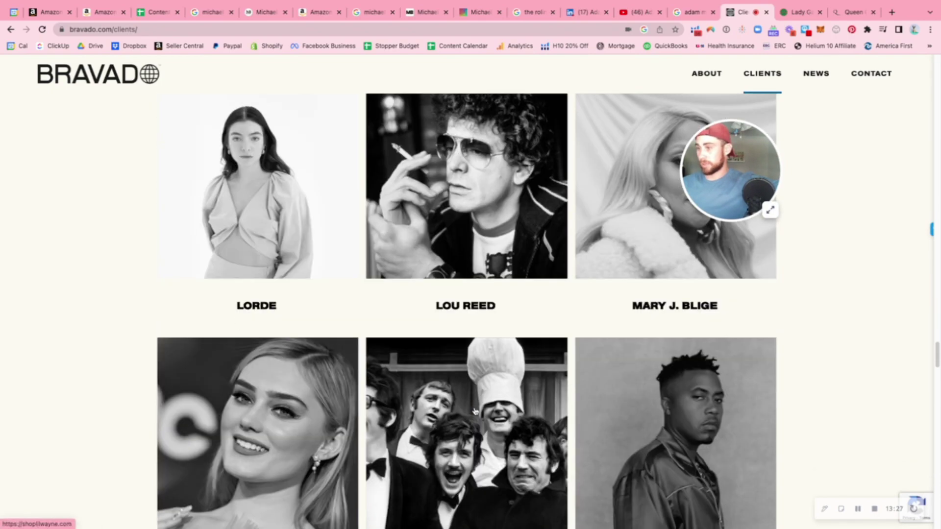
{"action": "scroll", "coordinate": [474, 414], "scroll_direction": "down", "scroll_amount": 5}
{"action": "scroll", "coordinate": [474, 412], "scroll_direction": "down", "scroll_amount": 5}
{"action": "scroll", "coordinate": [474, 411], "scroll_direction": "up", "scroll_amount": 4}
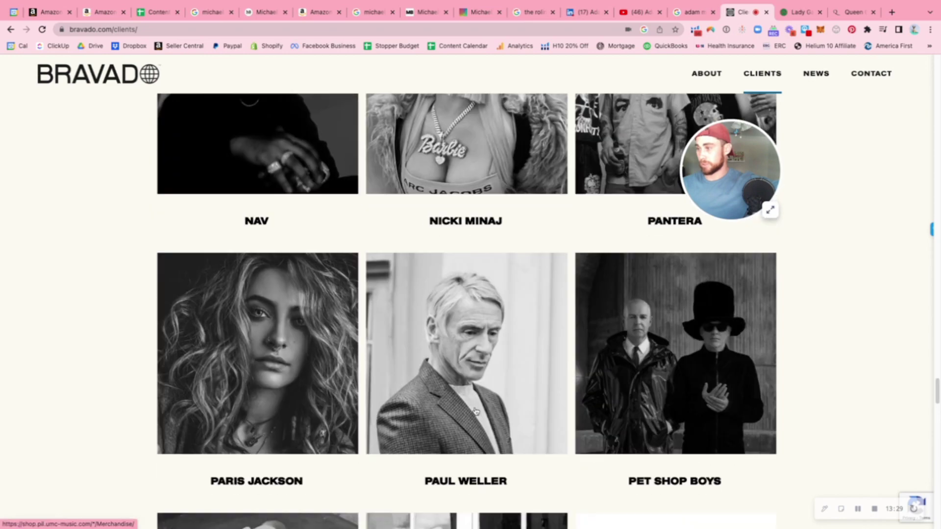
{"action": "scroll", "coordinate": [474, 412], "scroll_direction": "up", "scroll_amount": 4}
{"action": "scroll", "coordinate": [474, 412], "scroll_direction": "up", "scroll_amount": 4}
{"action": "scroll", "coordinate": [474, 411], "scroll_direction": "down", "scroll_amount": 3}
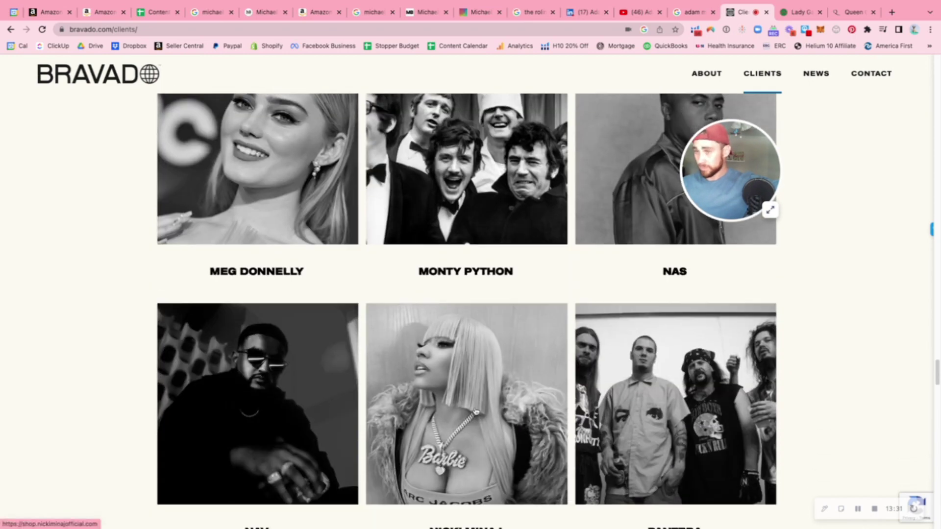
{"action": "scroll", "coordinate": [476, 412], "scroll_direction": "down", "scroll_amount": 4}
{"action": "scroll", "coordinate": [476, 411], "scroll_direction": "down", "scroll_amount": 4}
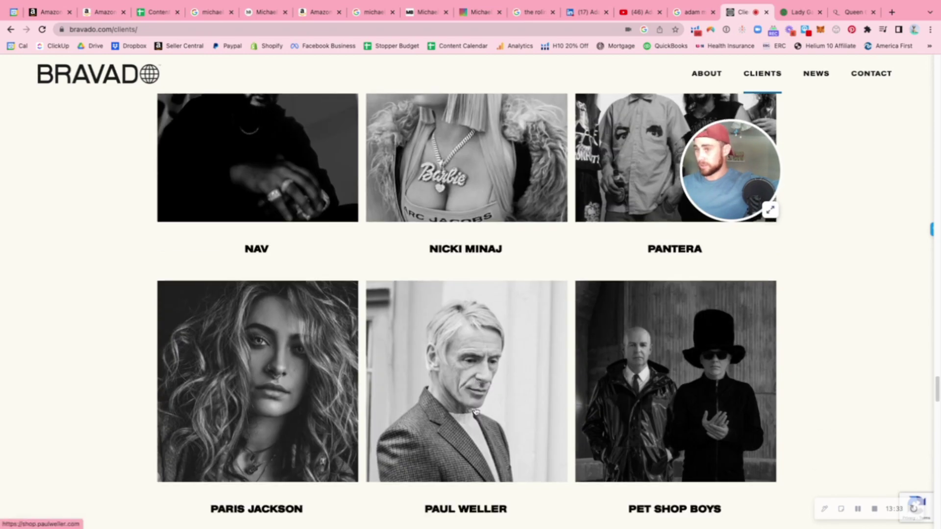
{"action": "scroll", "coordinate": [477, 411], "scroll_direction": "up", "scroll_amount": 4}
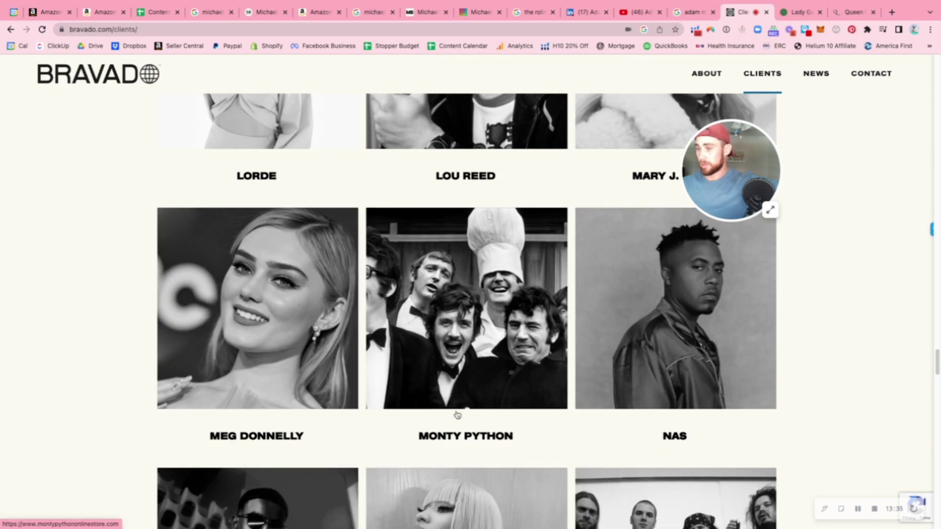
{"action": "left_click_drag", "start_coordinate": [412, 434], "coordinate": [529, 440]}
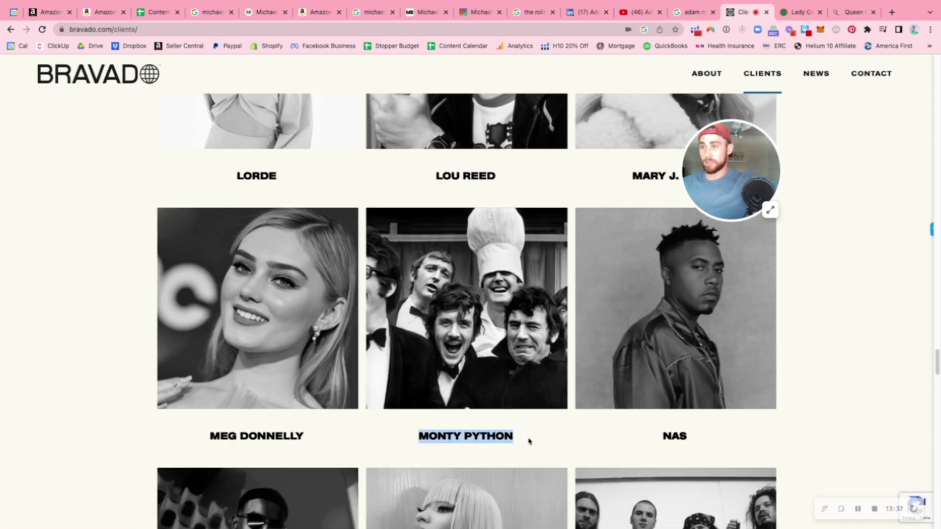
{"action": "scroll", "coordinate": [529, 440], "scroll_direction": "up", "scroll_amount": 3}
{"action": "scroll", "coordinate": [560, 344], "scroll_direction": "down", "scroll_amount": 10}
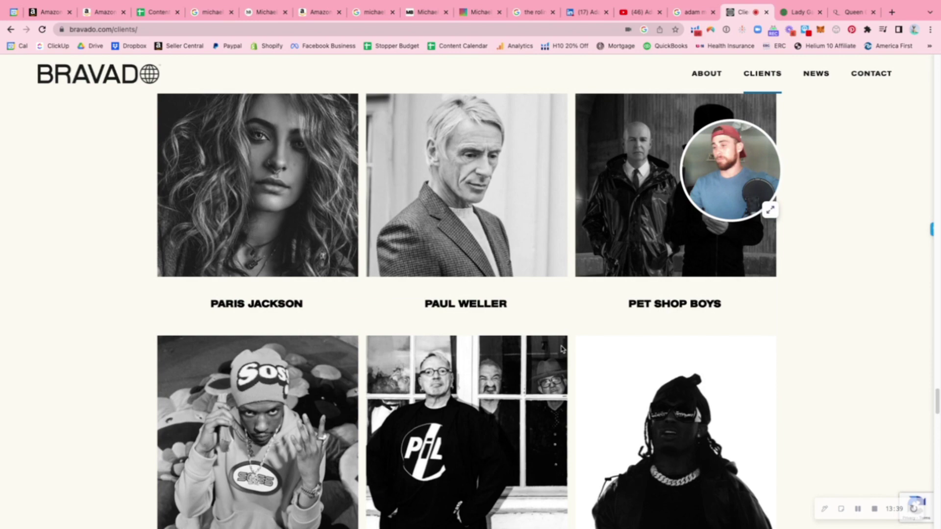
{"action": "scroll", "coordinate": [563, 353], "scroll_direction": "down", "scroll_amount": 10}
{"action": "scroll", "coordinate": [566, 368], "scroll_direction": "down", "scroll_amount": 8}
{"action": "scroll", "coordinate": [509, 287], "scroll_direction": "up", "scroll_amount": 5}
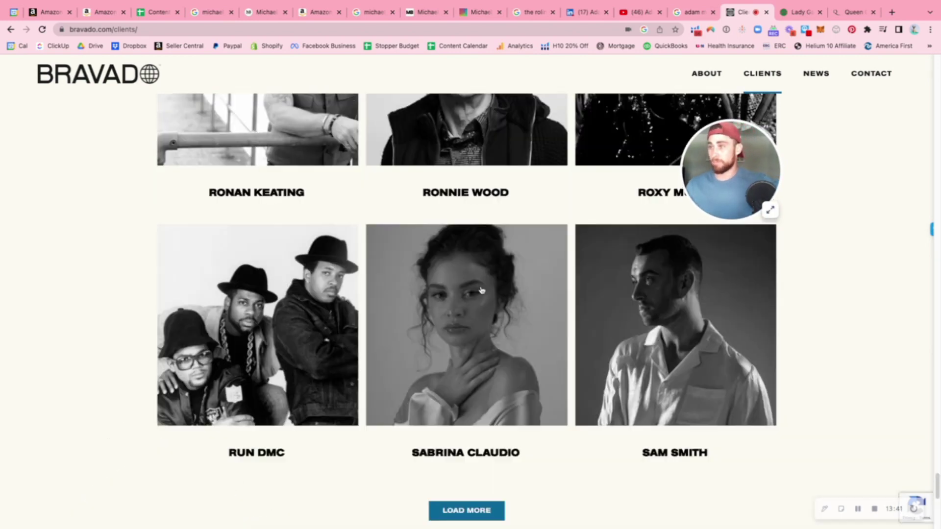
{"action": "scroll", "coordinate": [482, 289], "scroll_direction": "up", "scroll_amount": 3}
{"action": "scroll", "coordinate": [482, 290], "scroll_direction": "up", "scroll_amount": 3}
{"action": "scroll", "coordinate": [482, 289], "scroll_direction": "up", "scroll_amount": 1}
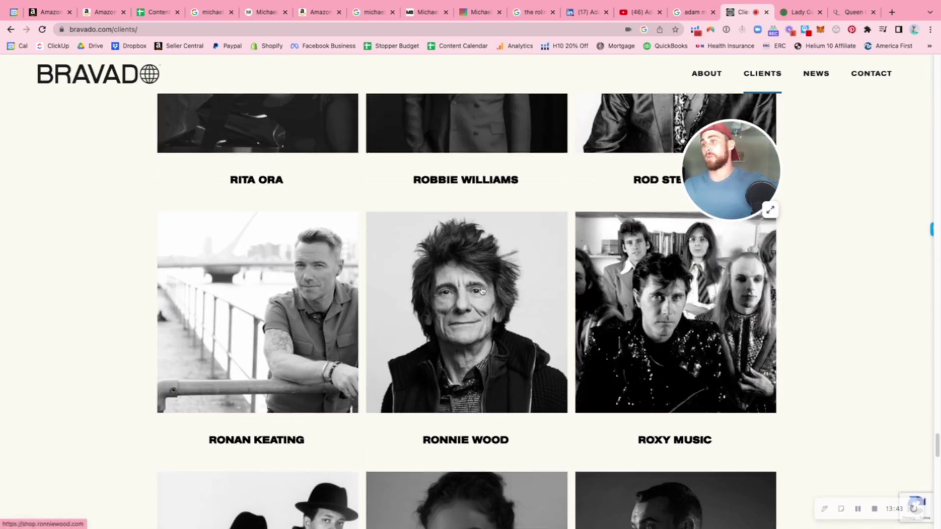
{"action": "scroll", "coordinate": [482, 290], "scroll_direction": "down", "scroll_amount": 5}
{"action": "scroll", "coordinate": [480, 293], "scroll_direction": "down", "scroll_amount": 1}
{"action": "scroll", "coordinate": [480, 293], "scroll_direction": "down", "scroll_amount": 4}
{"action": "scroll", "coordinate": [479, 293], "scroll_direction": "down", "scroll_amount": 4}
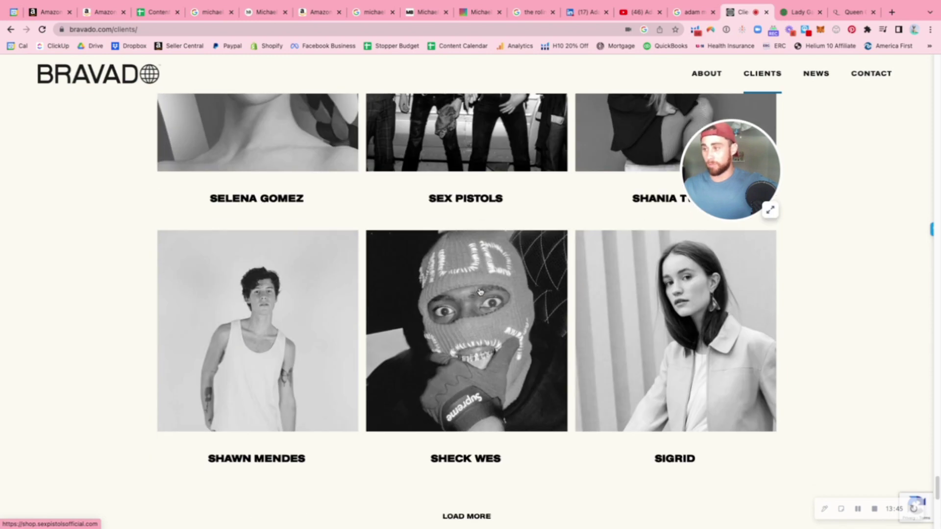
{"action": "scroll", "coordinate": [480, 293], "scroll_direction": "down", "scroll_amount": 3}
{"action": "scroll", "coordinate": [479, 293], "scroll_direction": "up", "scroll_amount": 5}
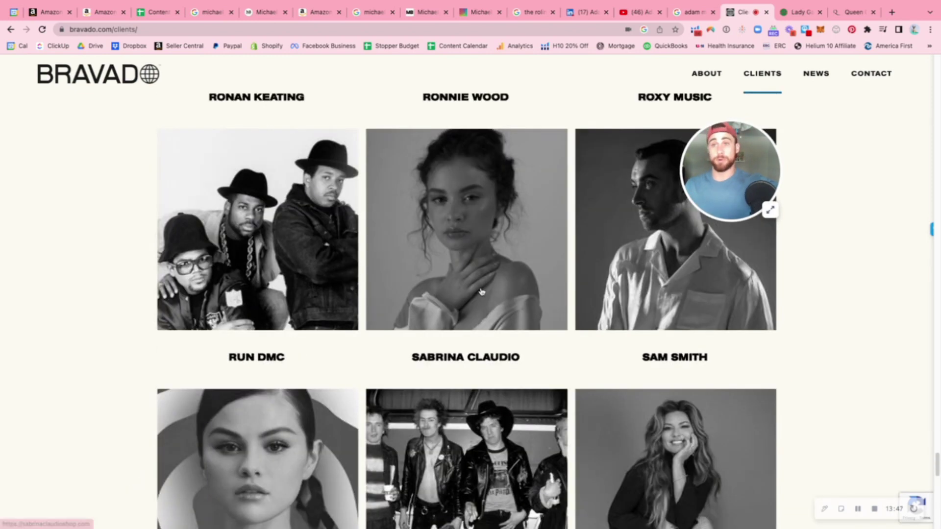
{"action": "scroll", "coordinate": [482, 290], "scroll_direction": "up", "scroll_amount": 4}
{"action": "key", "text": "ctrl+2"}
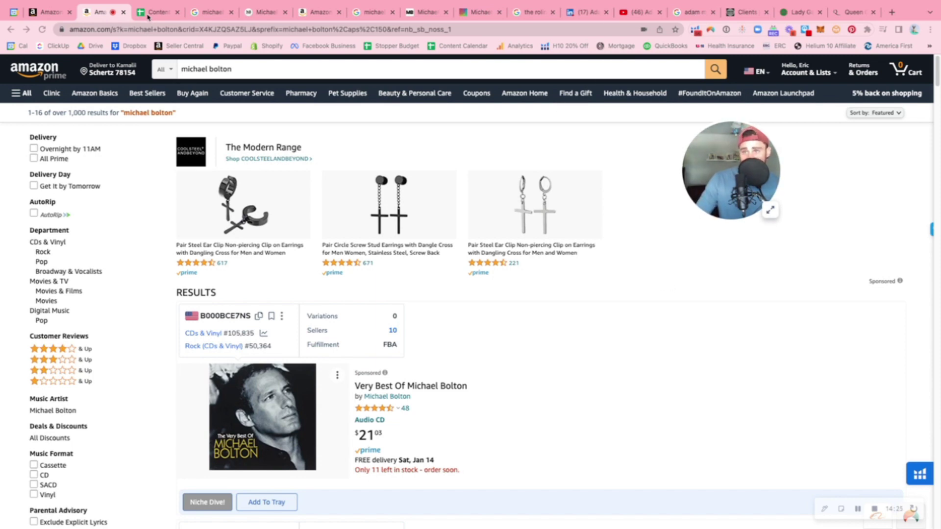
{"action": "left_click", "coordinate": [320, 12]}
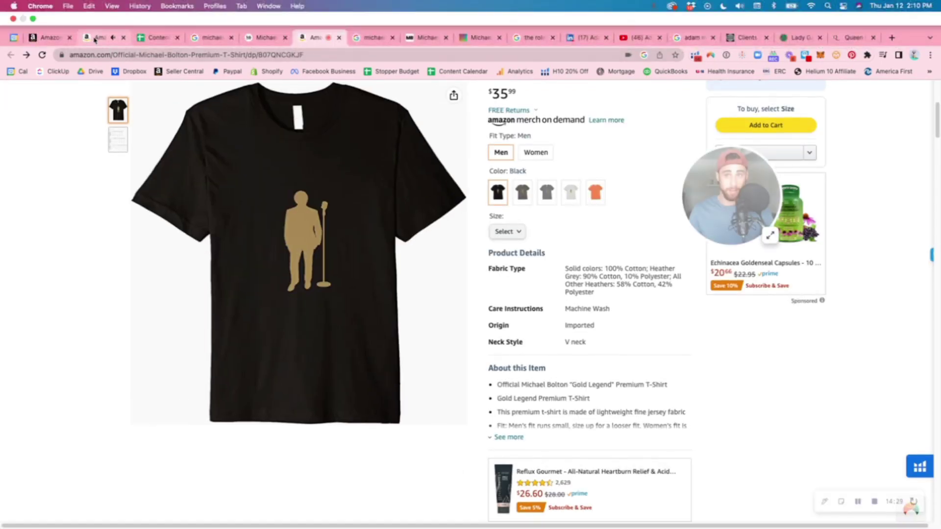
{"action": "left_click", "coordinate": [99, 12]}
{"action": "scroll", "coordinate": [412, 360], "scroll_direction": "down", "scroll_amount": 2}
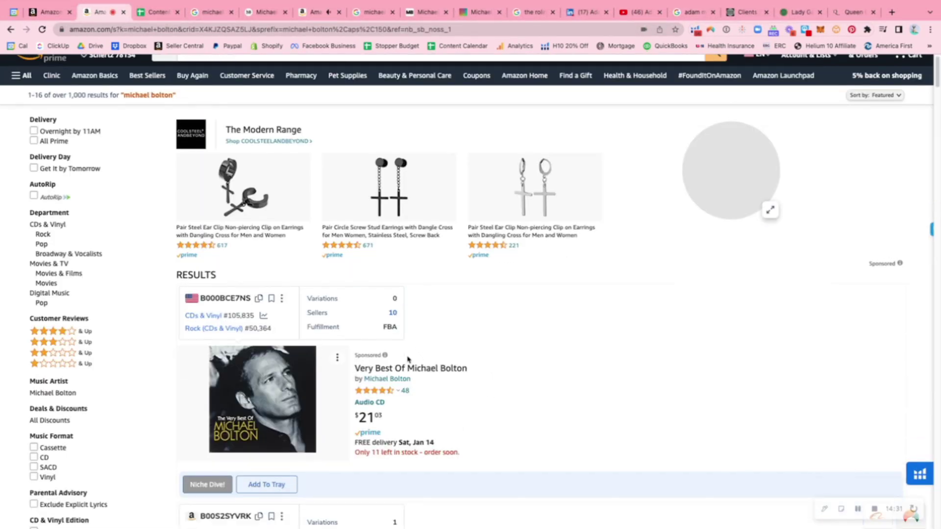
{"action": "scroll", "coordinate": [413, 361], "scroll_direction": "down", "scroll_amount": 6}
{"action": "scroll", "coordinate": [411, 360], "scroll_direction": "down", "scroll_amount": 4}
{"action": "scroll", "coordinate": [407, 356], "scroll_direction": "down", "scroll_amount": 4}
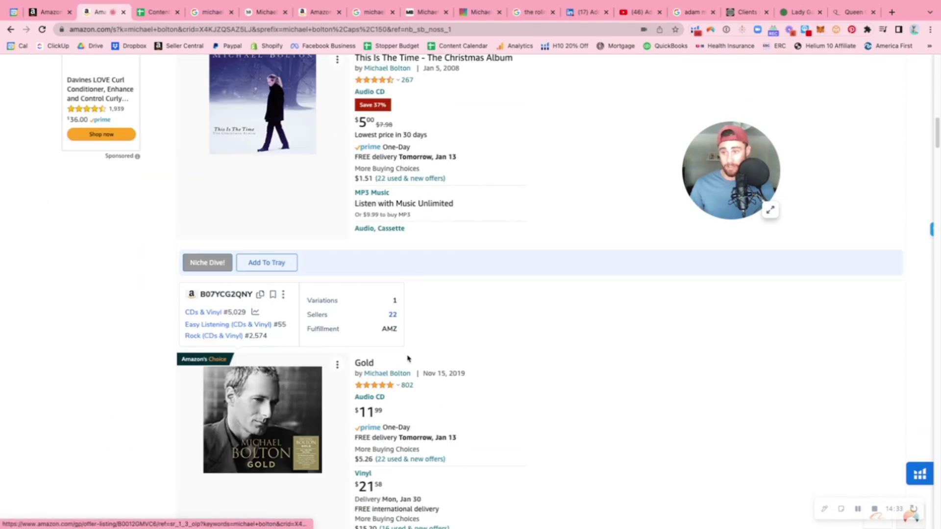
{"action": "scroll", "coordinate": [406, 357], "scroll_direction": "down", "scroll_amount": 2}
{"action": "scroll", "coordinate": [407, 356], "scroll_direction": "down", "scroll_amount": 3}
{"action": "scroll", "coordinate": [407, 359], "scroll_direction": "down", "scroll_amount": 5}
{"action": "scroll", "coordinate": [406, 360], "scroll_direction": "down", "scroll_amount": 1}
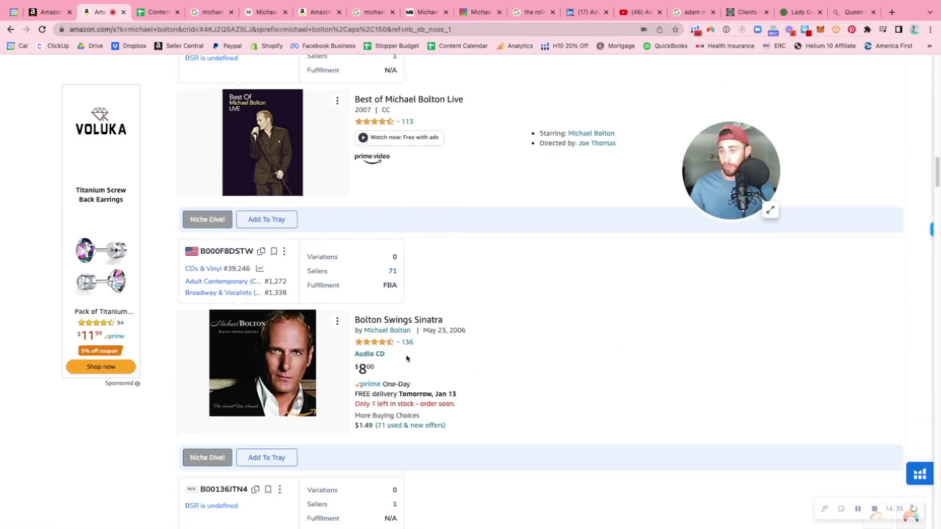
{"action": "scroll", "coordinate": [388, 333], "scroll_direction": "down", "scroll_amount": 3}
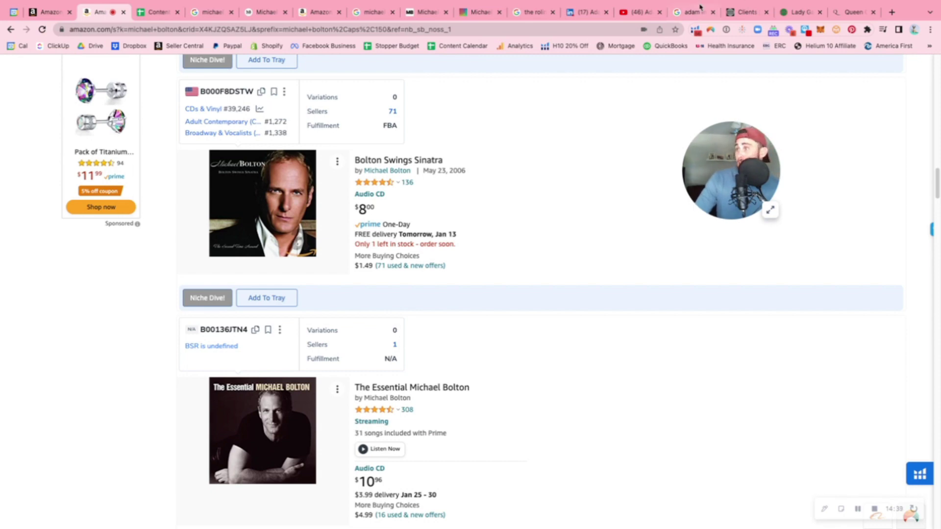
Step: Replace the Google query with 'michael bolton manager' and run the search
{"action": "left_click", "coordinate": [692, 12]}
{"action": "left_click", "coordinate": [534, 12]}
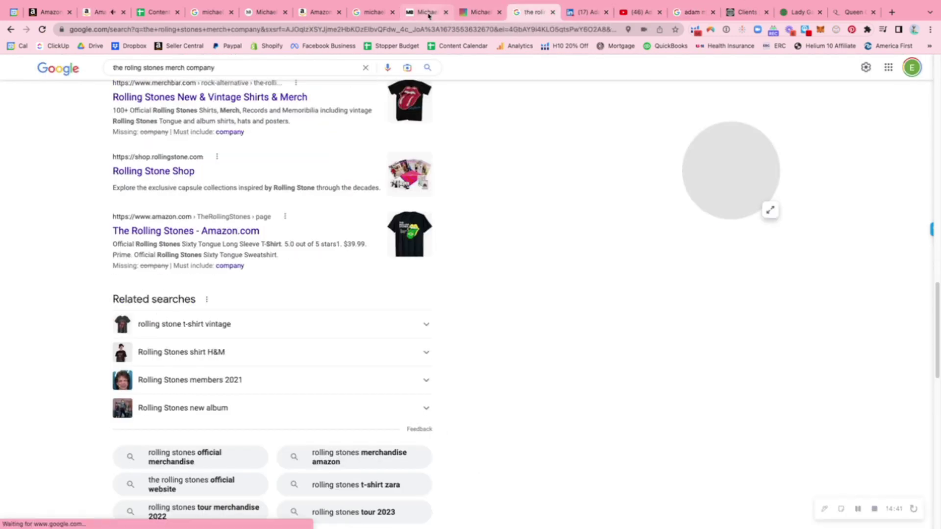
{"action": "scroll", "coordinate": [231, 158], "scroll_direction": "up", "scroll_amount": 10}
{"action": "left_click", "coordinate": [221, 68]}
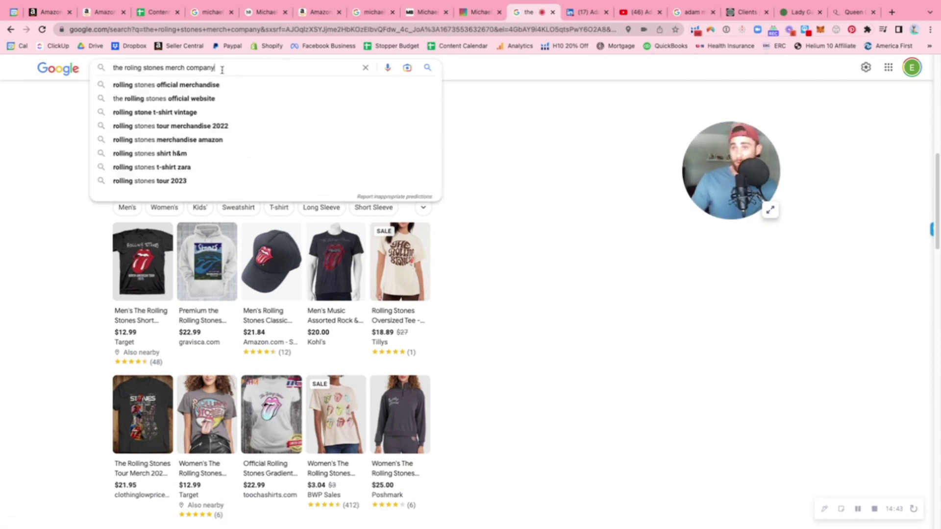
{"action": "key", "text": "ctrl+a"}
{"action": "type", "text": "michael "}
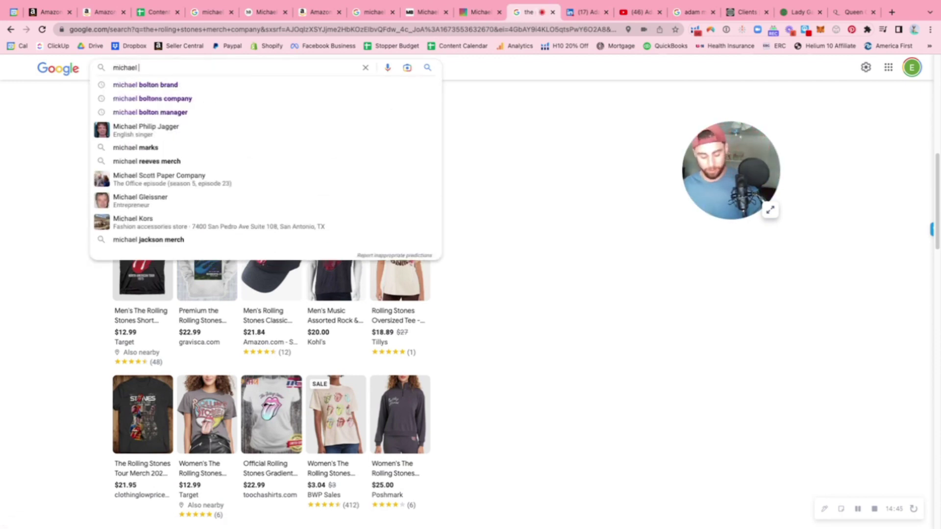
{"action": "type", "text": "bolton manager"}
{"action": "key", "text": "Return"}
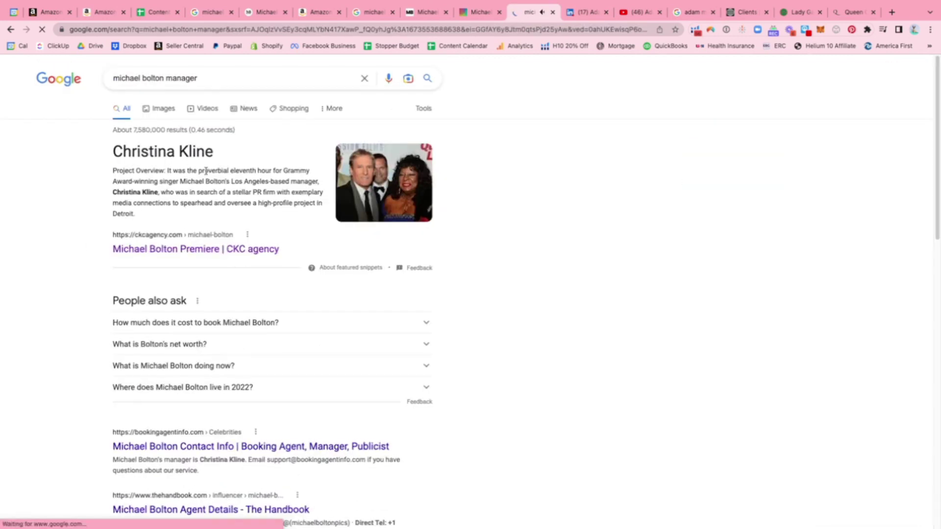
{"action": "left_click_drag", "start_coordinate": [221, 152], "coordinate": [111, 152]}
{"action": "key", "text": "ctrl+c"}
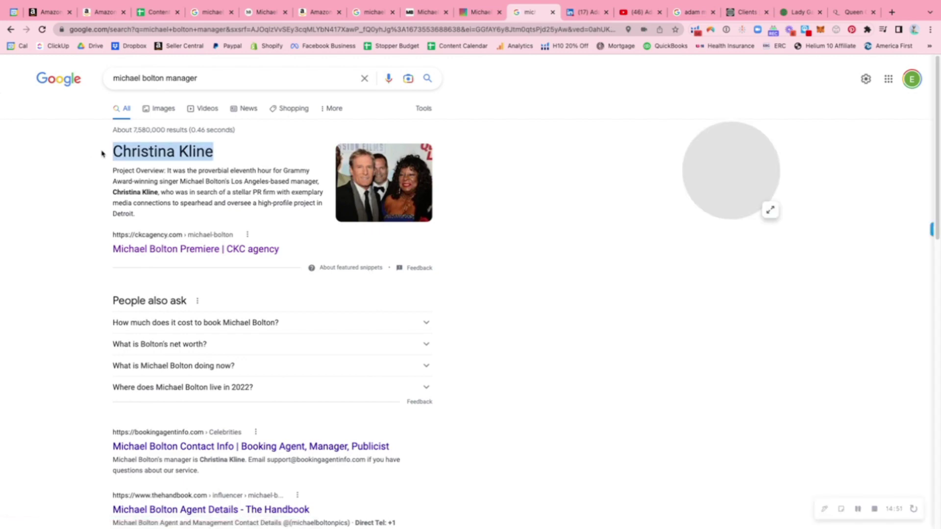
{"action": "key", "text": "ctrl+Tab"}
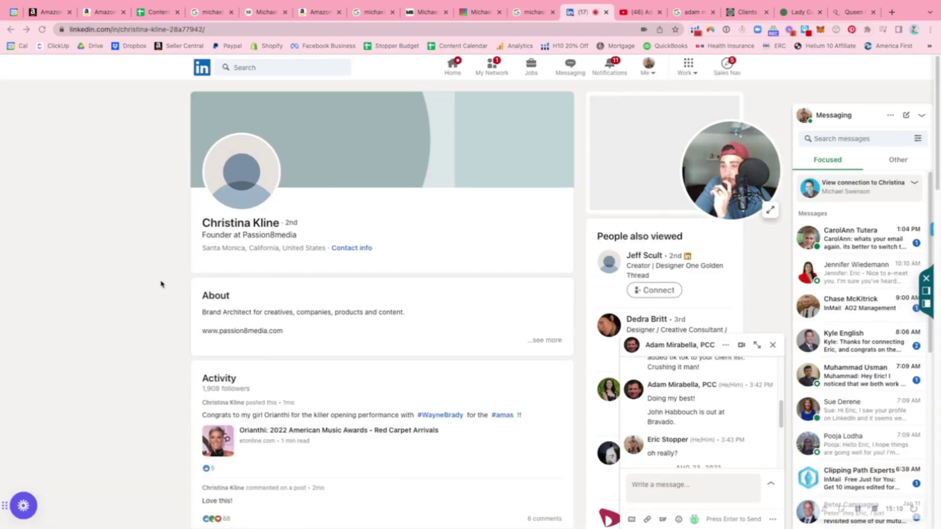
{"action": "scroll", "coordinate": [368, 294], "scroll_direction": "down", "scroll_amount": 10}
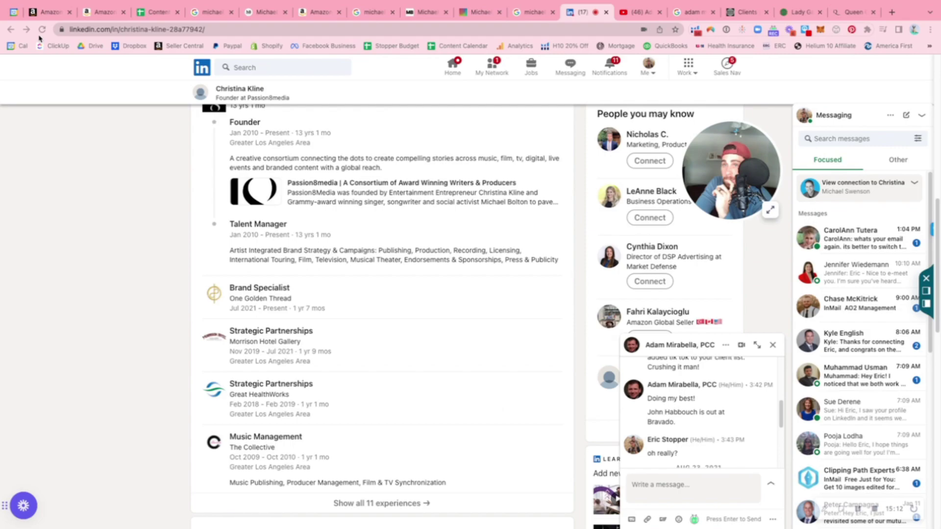
{"action": "left_click", "coordinate": [9, 28]}
{"action": "left_click", "coordinate": [250, 66]}
{"action": "key", "text": "ctrl+v"}
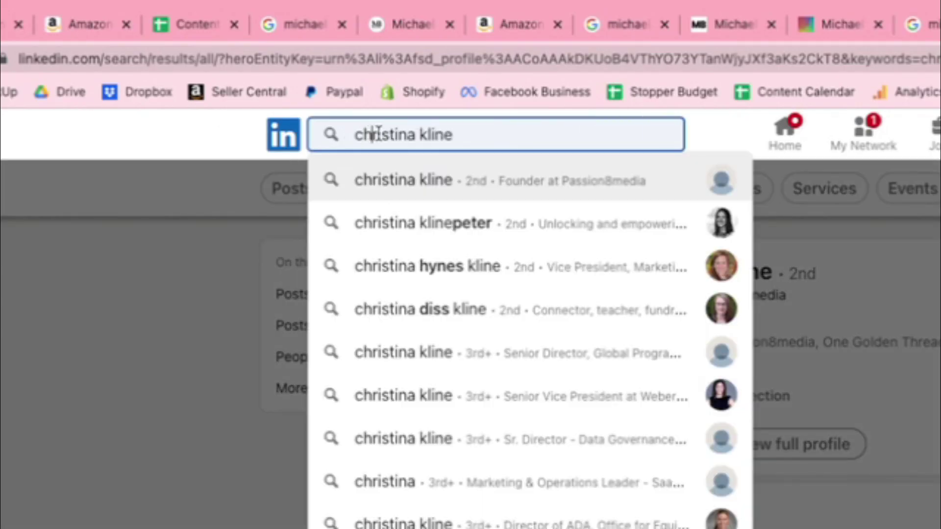
{"action": "key", "text": "ctrl+v"}
{"action": "type", "text": "ckc"}
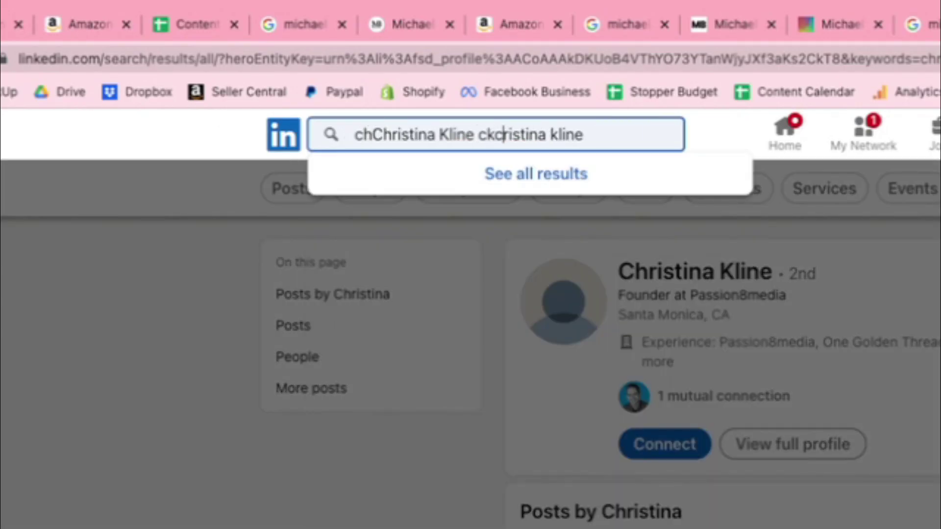
{"action": "key", "text": "Return"}
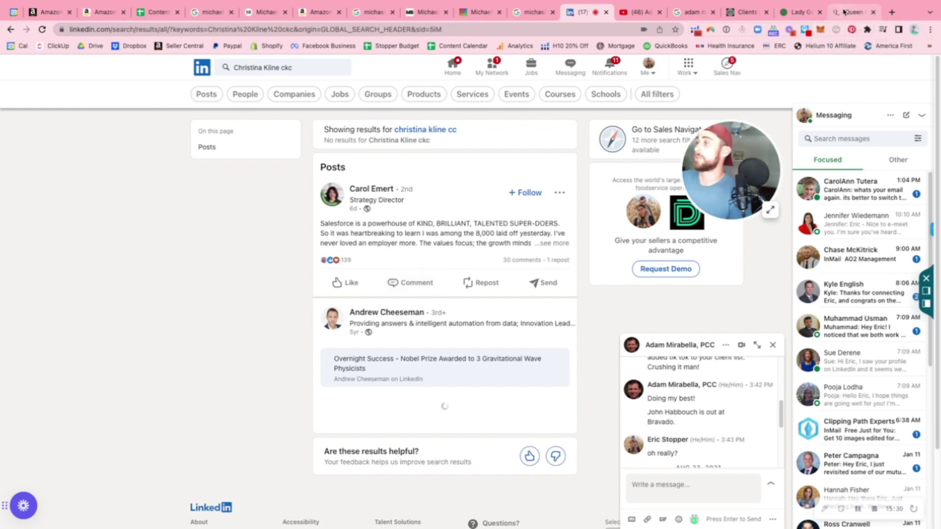
{"action": "left_click", "coordinate": [853, 12]}
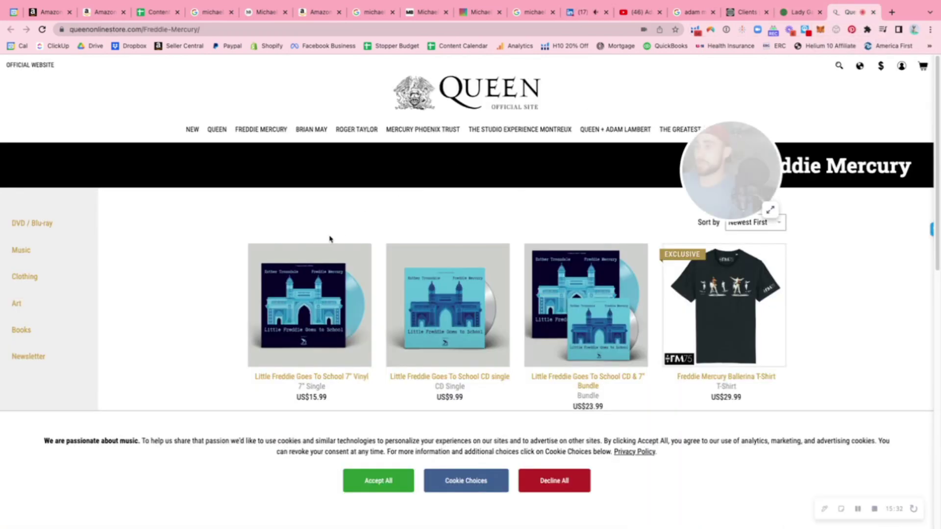
Step: Glance at the Lady Gaga store, Bravado roster and Amazon sign-in, ending on 'michael bolton merch' results
{"action": "left_click", "coordinate": [795, 11]}
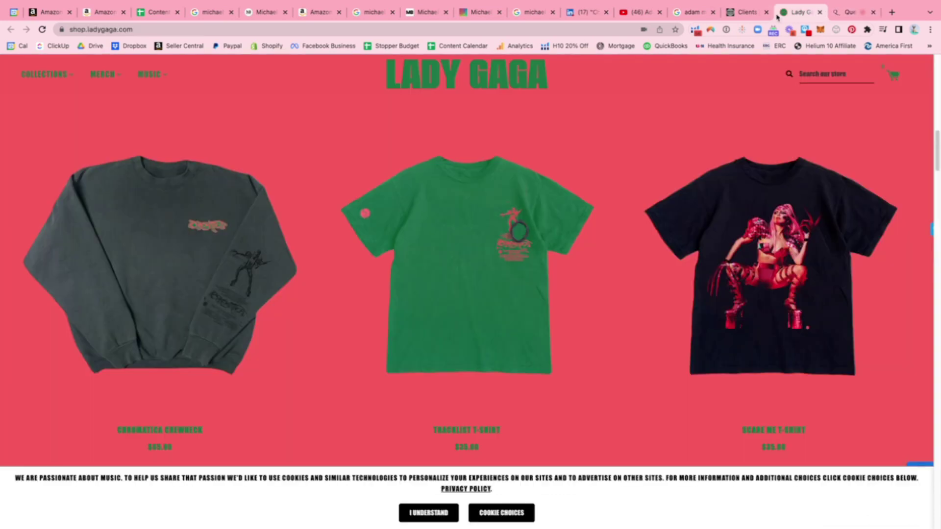
{"action": "left_click", "coordinate": [747, 12]}
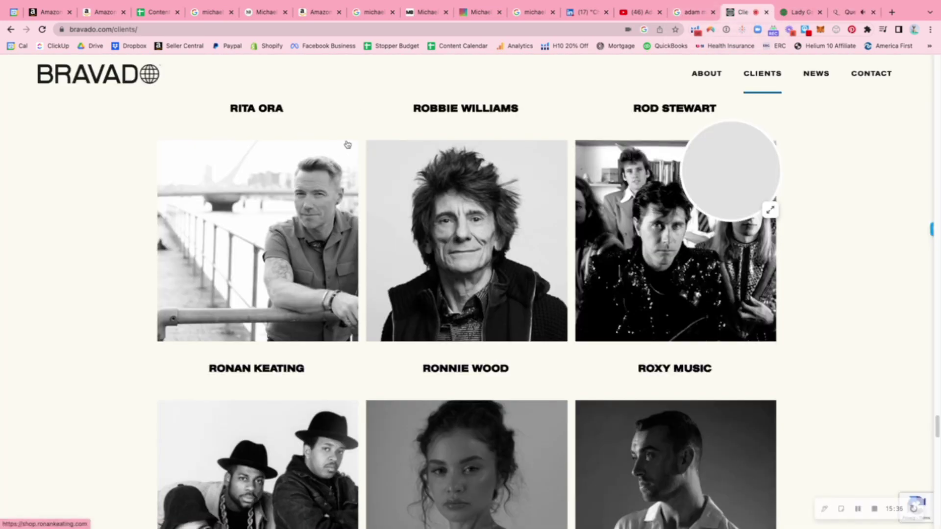
{"action": "left_click", "coordinate": [49, 12]}
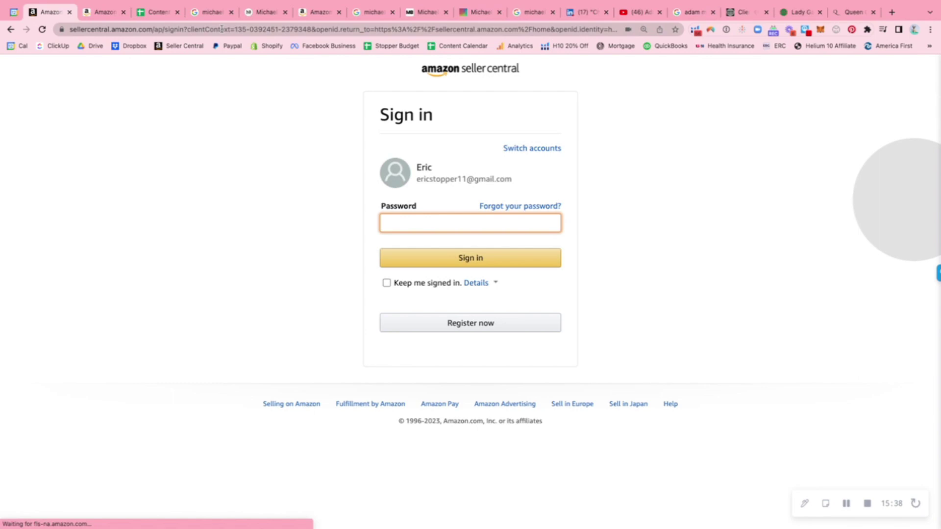
{"action": "left_click", "coordinate": [212, 12]}
{"action": "scroll", "coordinate": [366, 331], "scroll_direction": "down", "scroll_amount": 2}
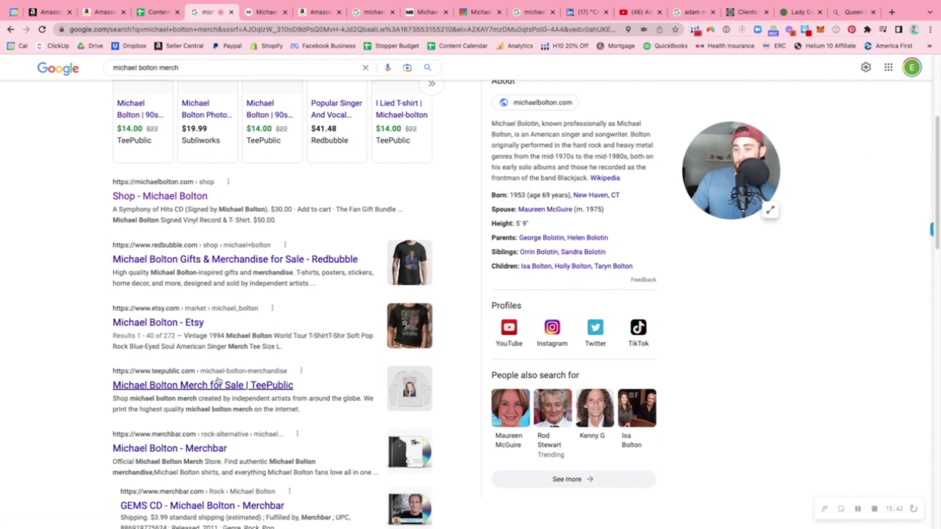
{"action": "scroll", "coordinate": [220, 378], "scroll_direction": "down", "scroll_amount": 4}
{"action": "scroll", "coordinate": [221, 379], "scroll_direction": "up", "scroll_amount": 8}
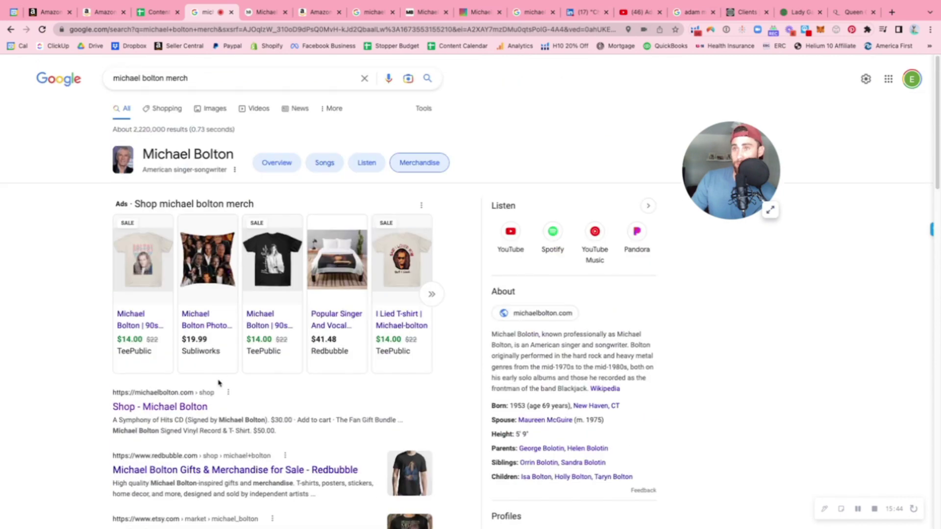
{"action": "scroll", "coordinate": [219, 382], "scroll_direction": "down", "scroll_amount": 3}
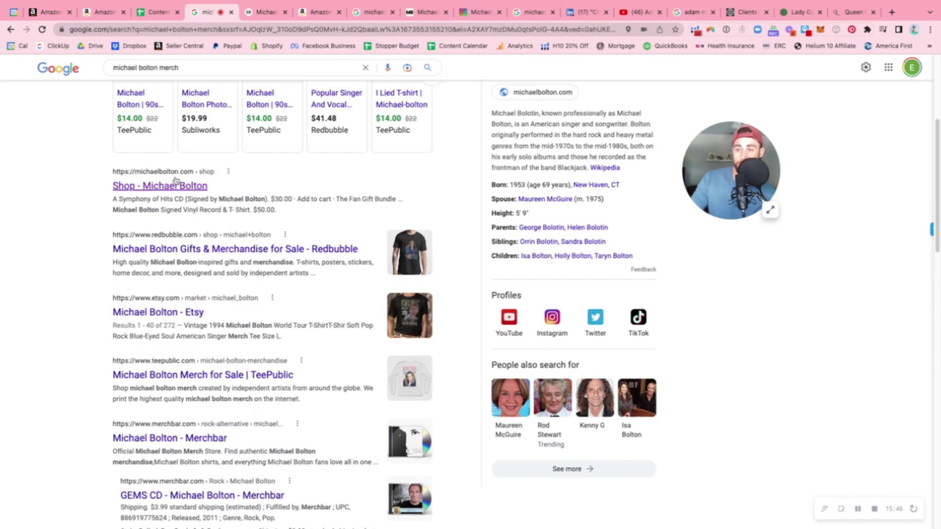
{"action": "scroll", "coordinate": [176, 182], "scroll_direction": "up", "scroll_amount": 3}
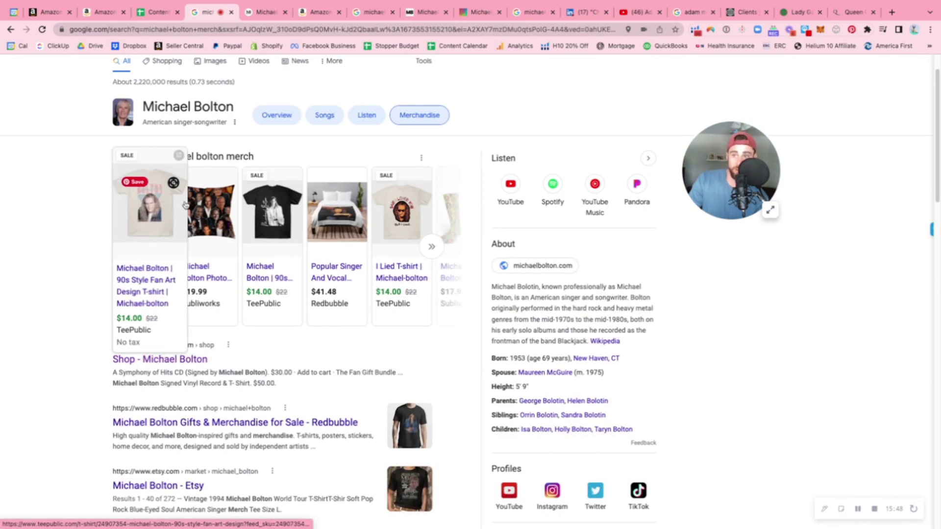